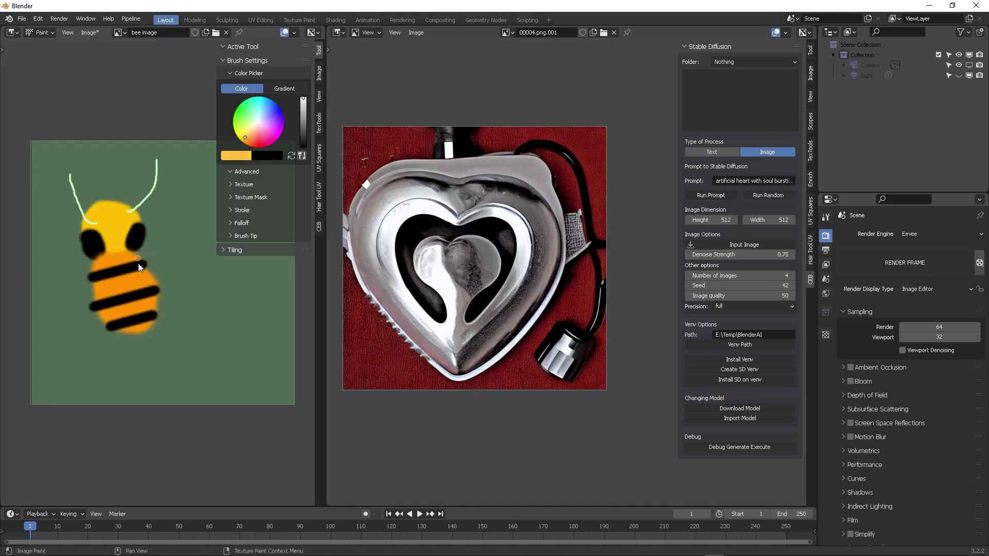
Paint orange legs and cyan wings on the bee, then display the second generated variation.
mouse_move(160, 242)
left_mouse_down()
mouse_move(48, 284)
mouse_move(85, 317)
mouse_move(153, 291)
mouse_move(144, 228)
left_mouse_up()
mouse_move(103, 273)
left_mouse_down()
mouse_move(160, 326)
mouse_move(120, 272)
mouse_move(104, 302)
mouse_move(105, 283)
mouse_move(155, 293)
left_mouse_up()
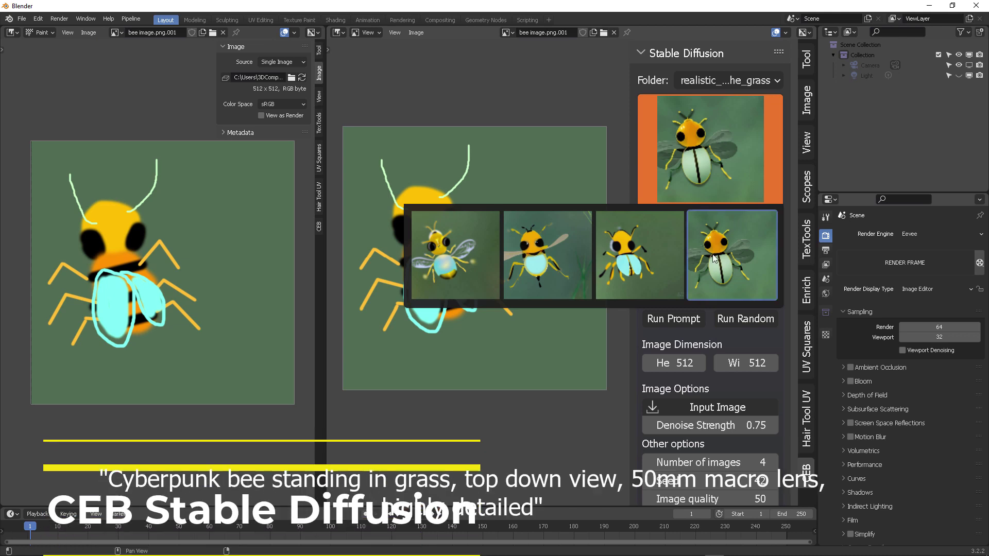
left_click(549, 264)
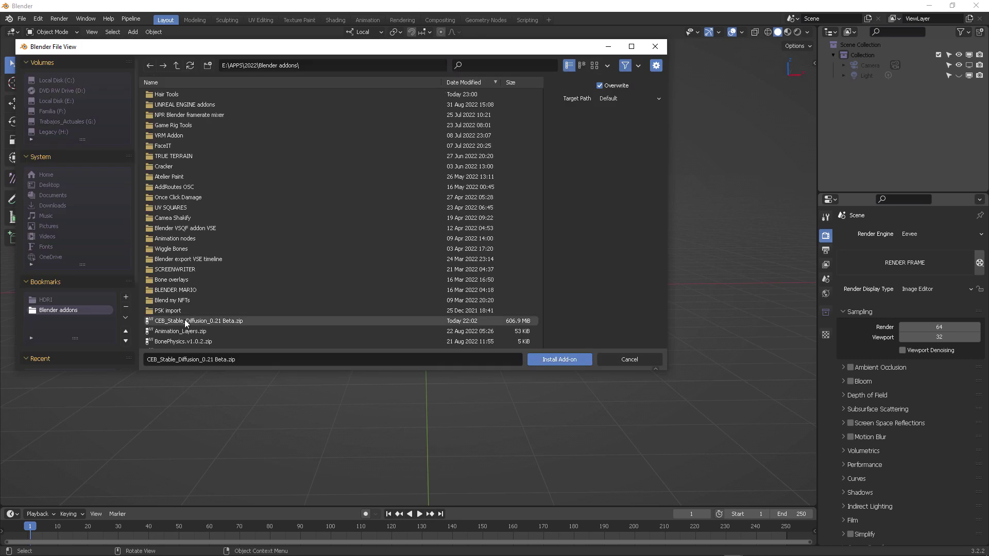
Install CEB_Stable_Diffusion_0.21 Beta.zip as an add-on and close Preferences.
left_click(188, 319)
left_click(560, 359)
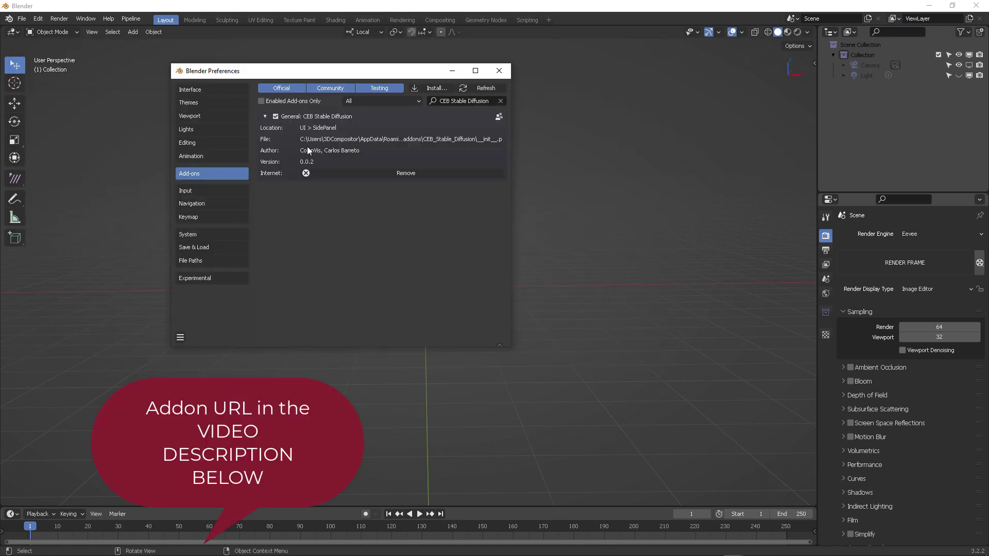
left_click(499, 72)
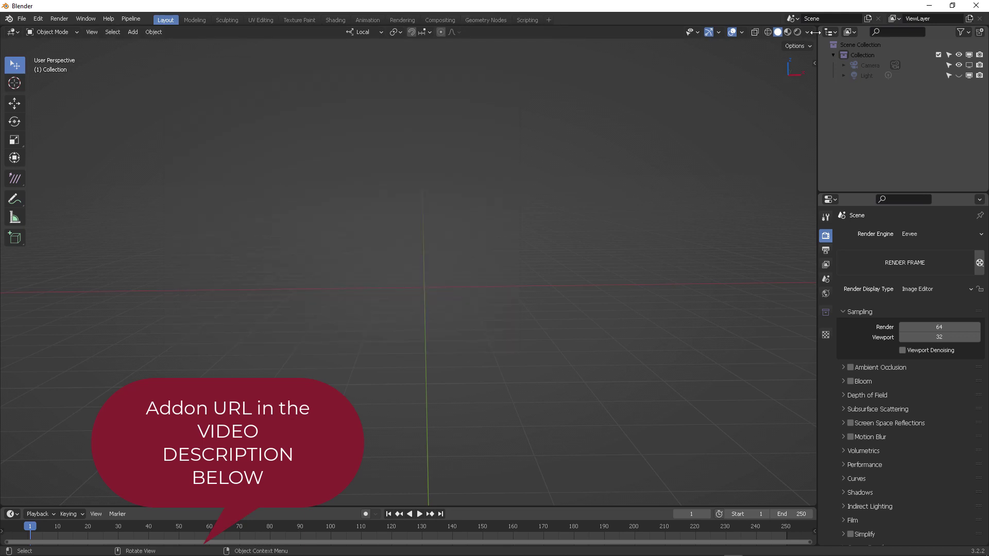
Split the viewport, make the right area an Image Editor, and show the CEB sidebar panel.
left_click_drag(816, 30, 398, 32)
left_click(410, 32)
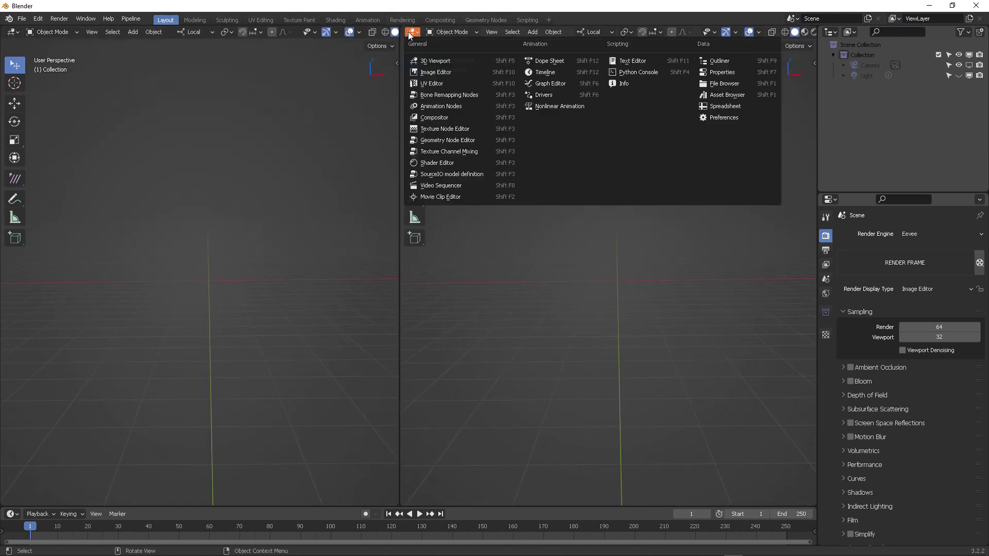
left_click(438, 72)
key("n")
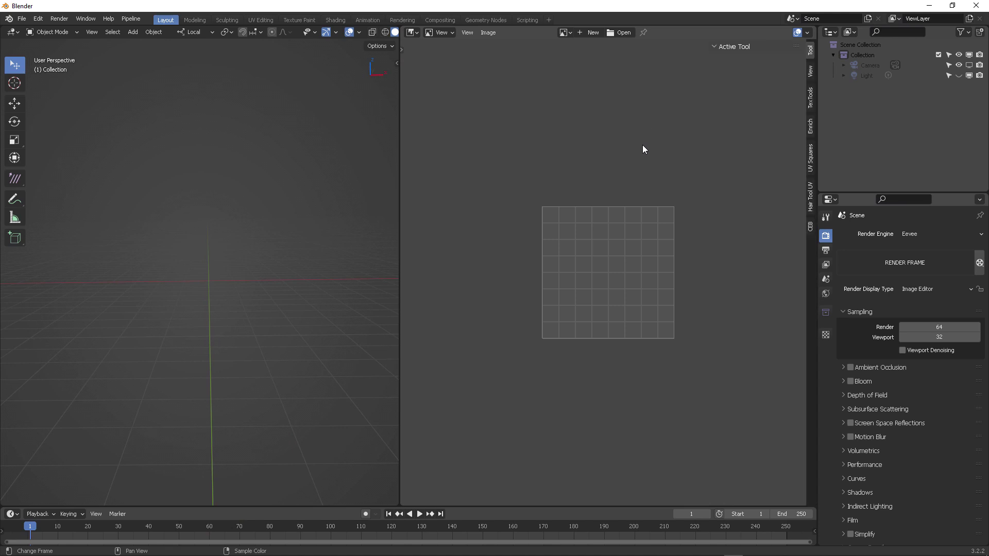
left_click(810, 226)
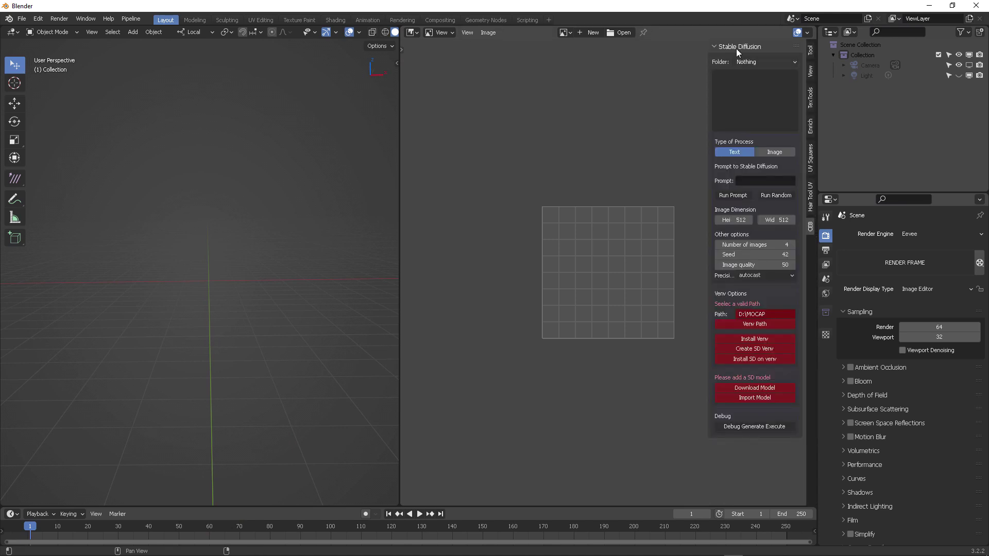
Inspect the Stable Diffusion panel options, leaving the output folder set to Nothing.
left_click(719, 47)
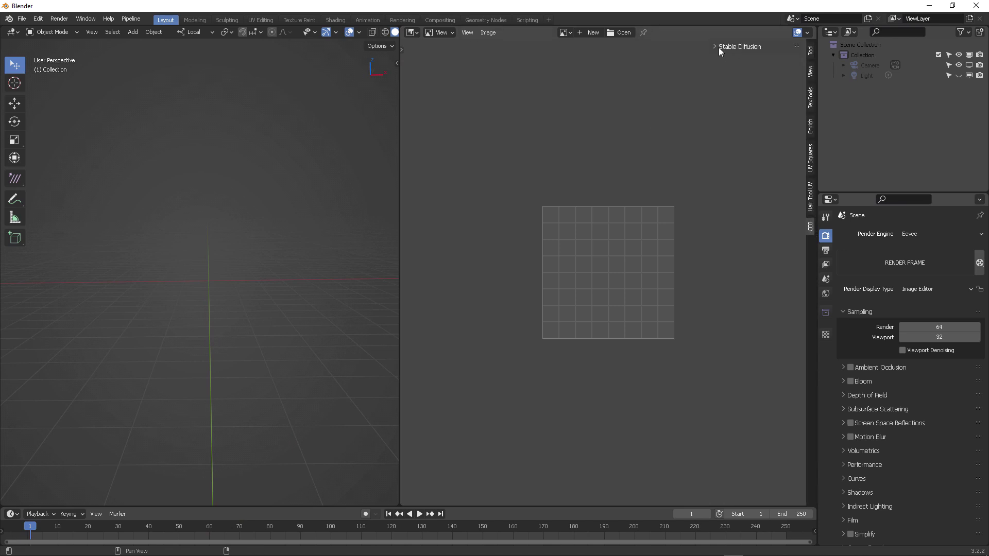
left_click(412, 32)
left_click(424, 73)
left_click(738, 48)
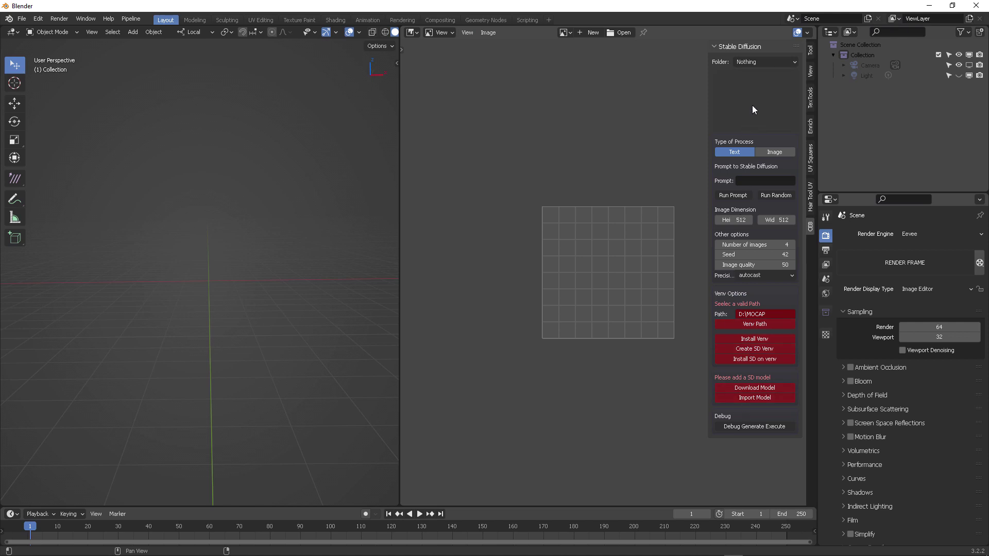
left_click(787, 61)
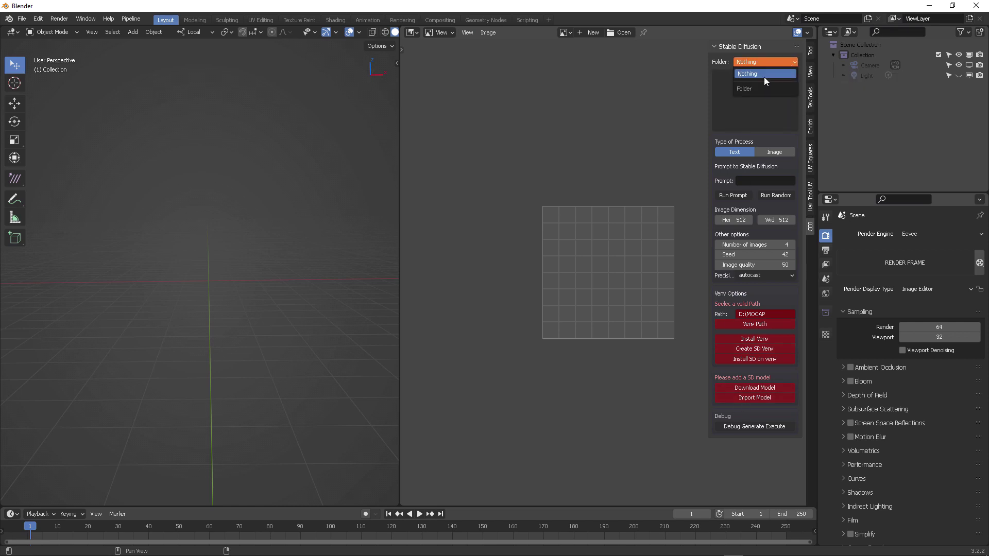
left_click(756, 77)
left_click(765, 62)
left_click(765, 78)
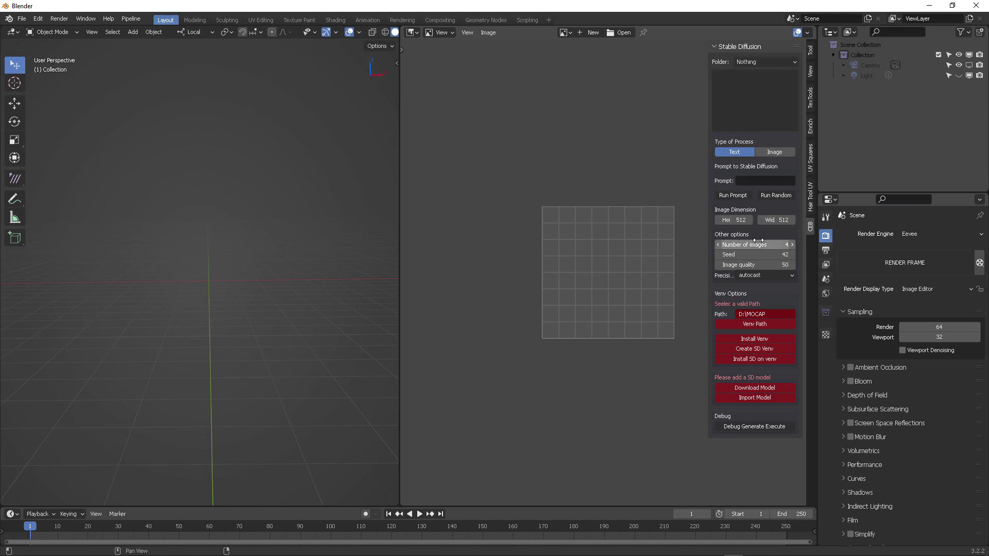
left_click(767, 275)
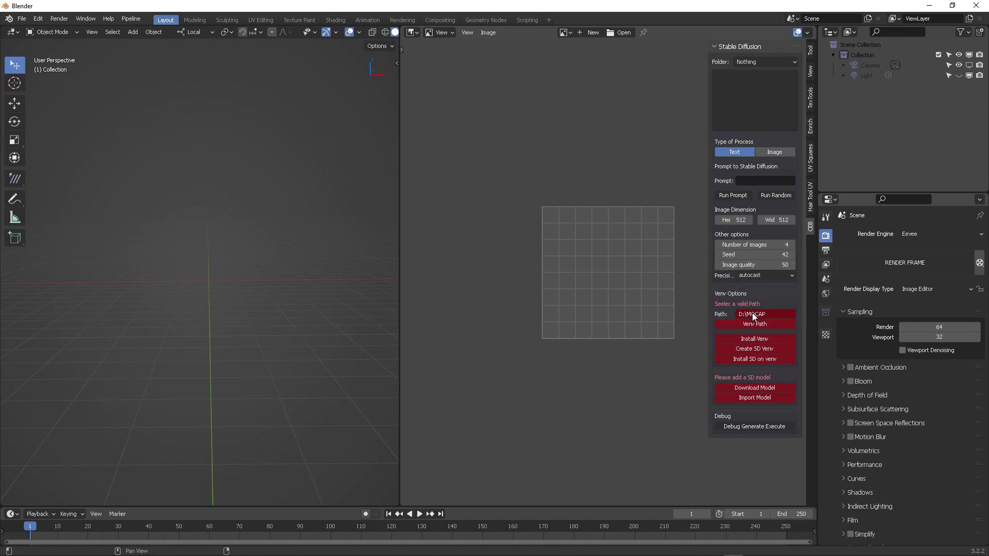
Leave the venv path unchanged and bring up File Explorer.
left_click(753, 314)
left_click(775, 316)
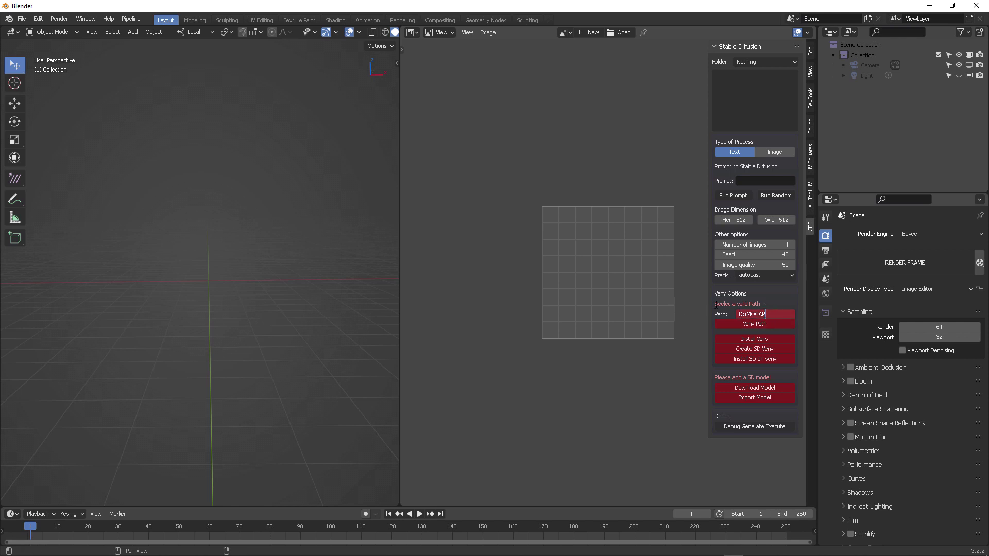
key("Return")
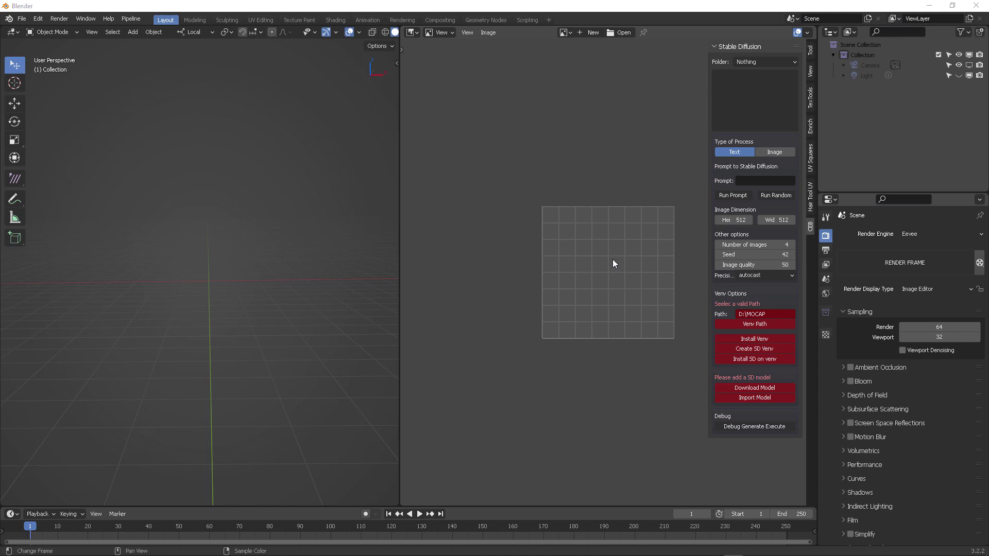
key("super+e")
Create a new folder named Temp on Local Disk E:.
double_click(588, 267)
right_click(314, 491)
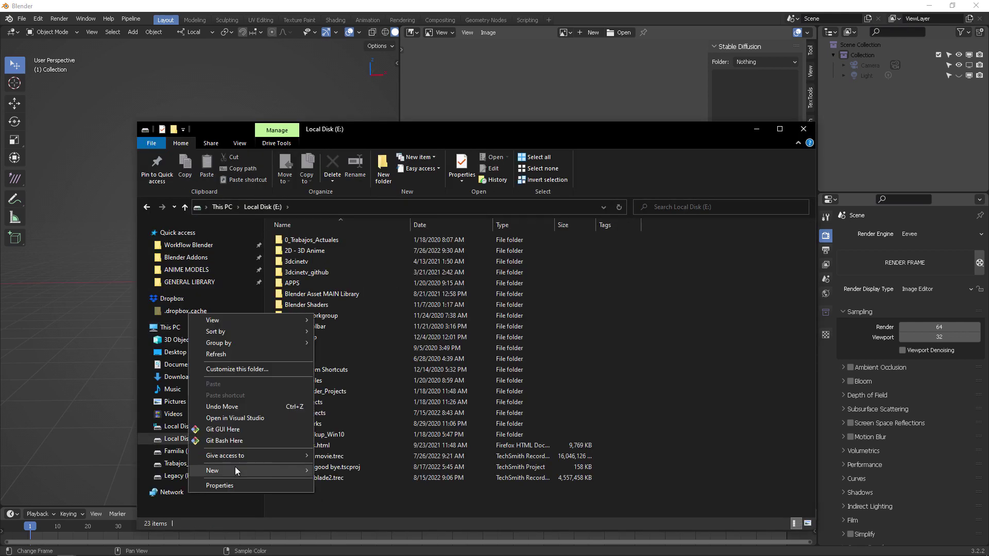
mouse_move(232, 469)
left_click(362, 376)
type("Temp")
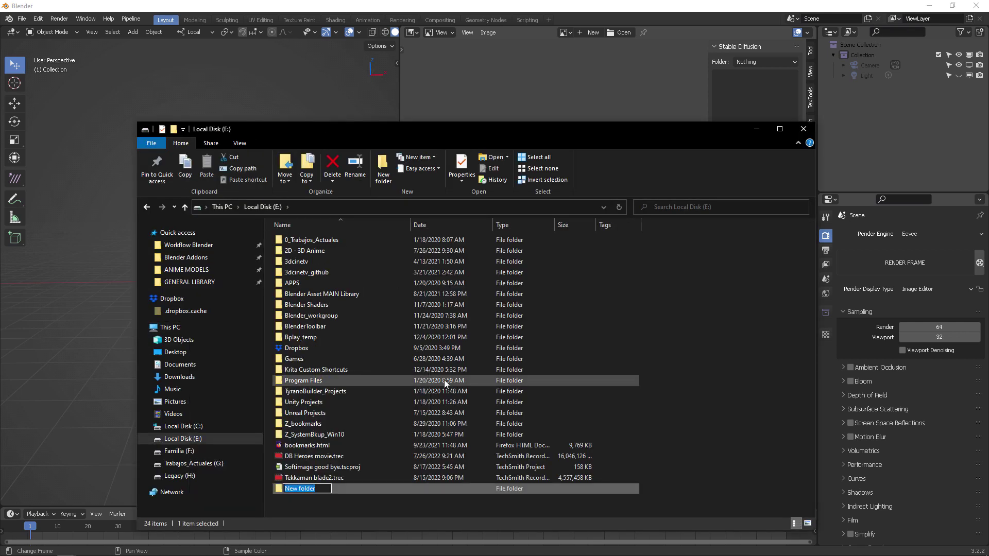
key("Return")
key("Return")
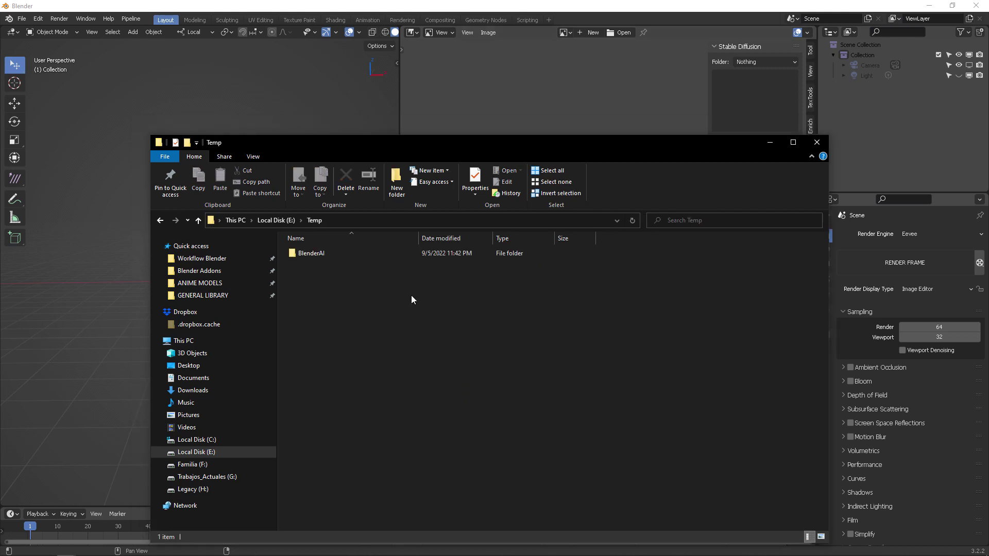
Open the BlenderAI folder inside Temp and copy its path from the address bar.
double_click(354, 255)
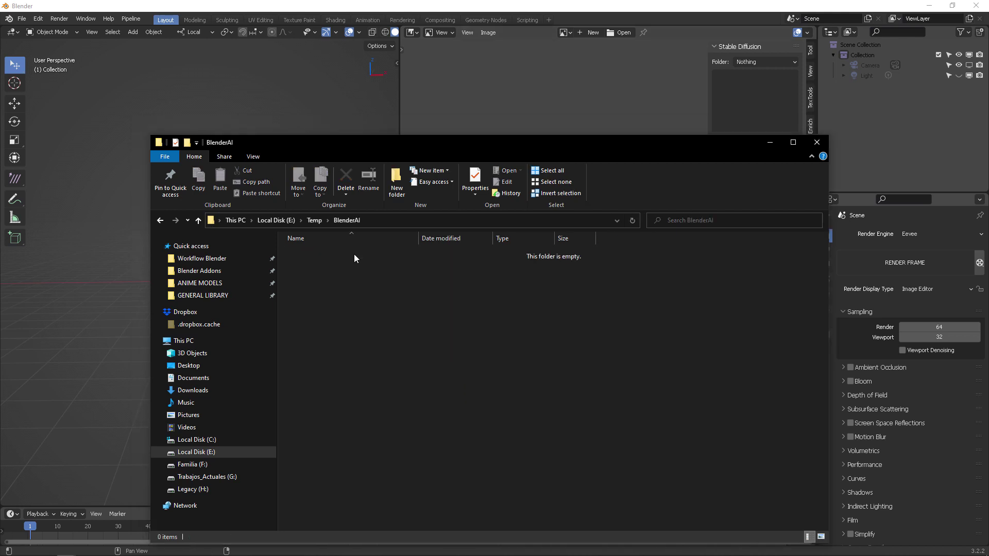
left_click(413, 225)
right_click(415, 221)
left_click(402, 253)
left_click(452, 338)
Set the venv path to E:\Temp\BlenderAI, confirming the folder in the file browser.
left_click(769, 142)
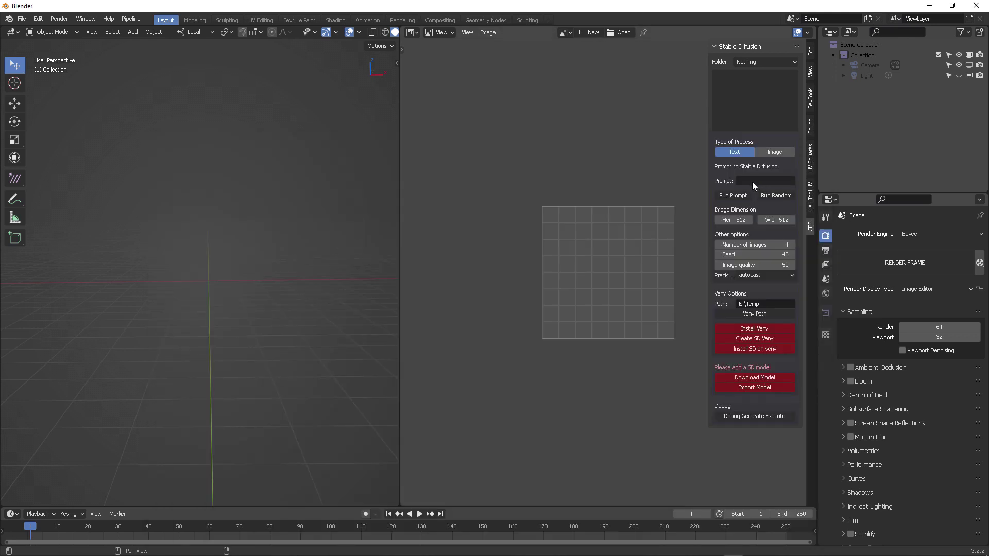
left_click(766, 306)
type("E:\\Temp\\BlenderAI")
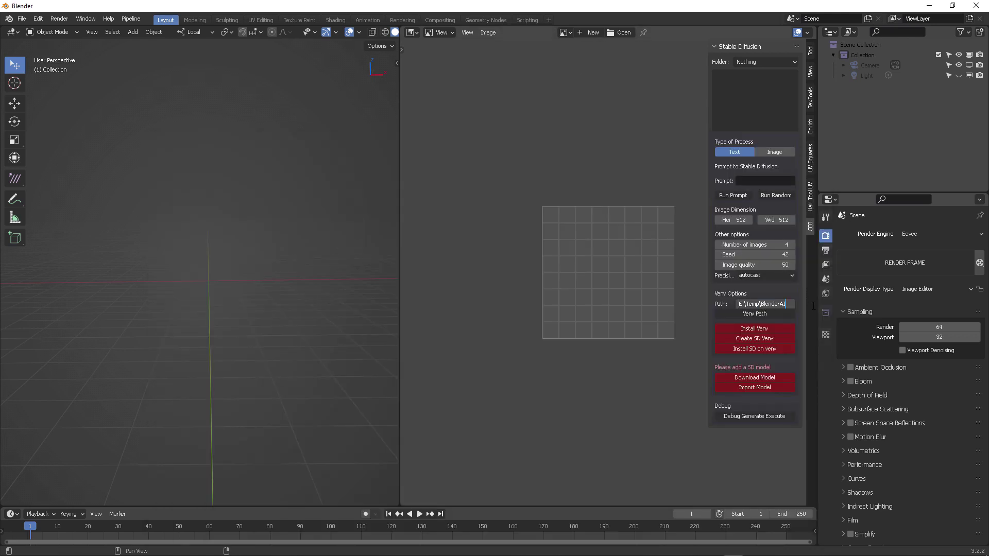
key("Tab")
left_click(764, 316)
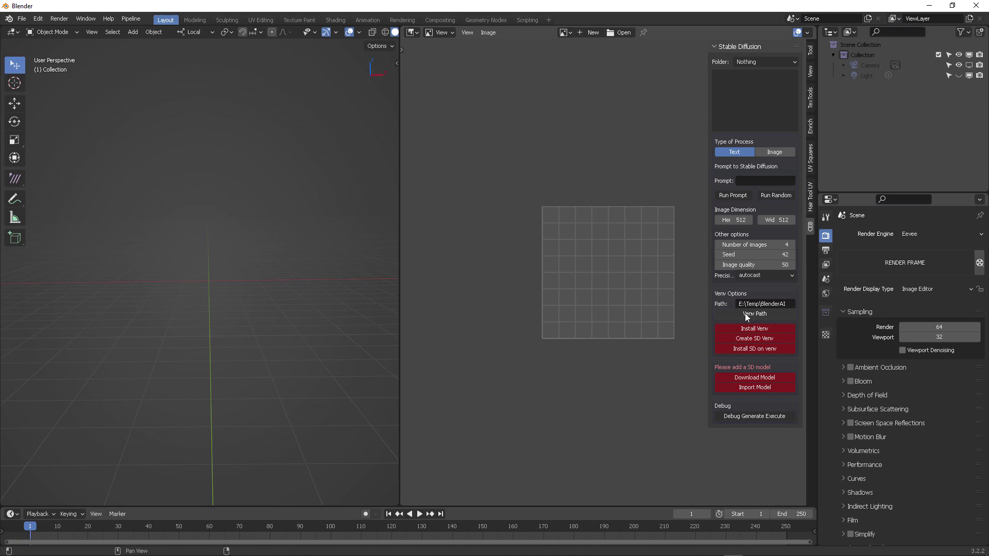
left_click(746, 314)
left_click(530, 134)
key("ctrl+v")
key("Return")
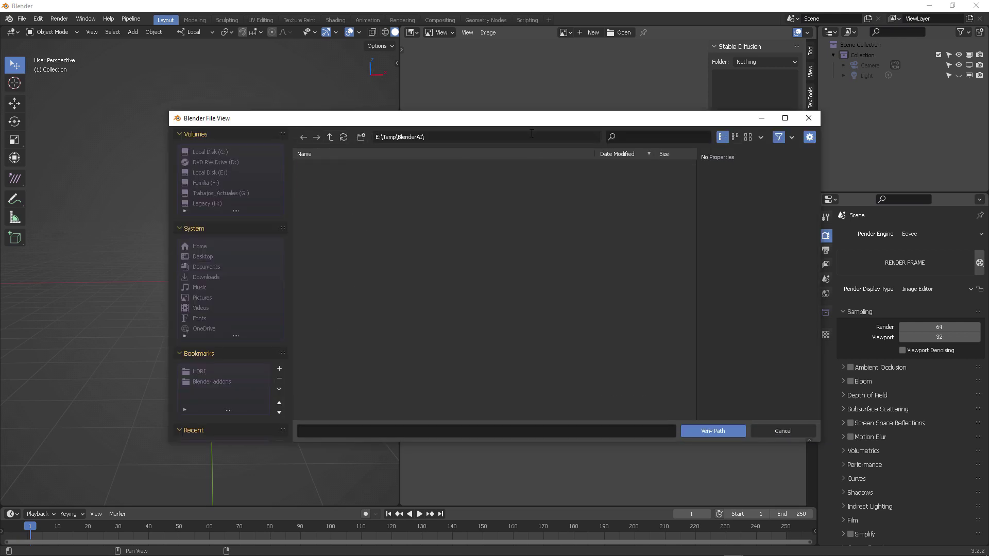
left_click(715, 431)
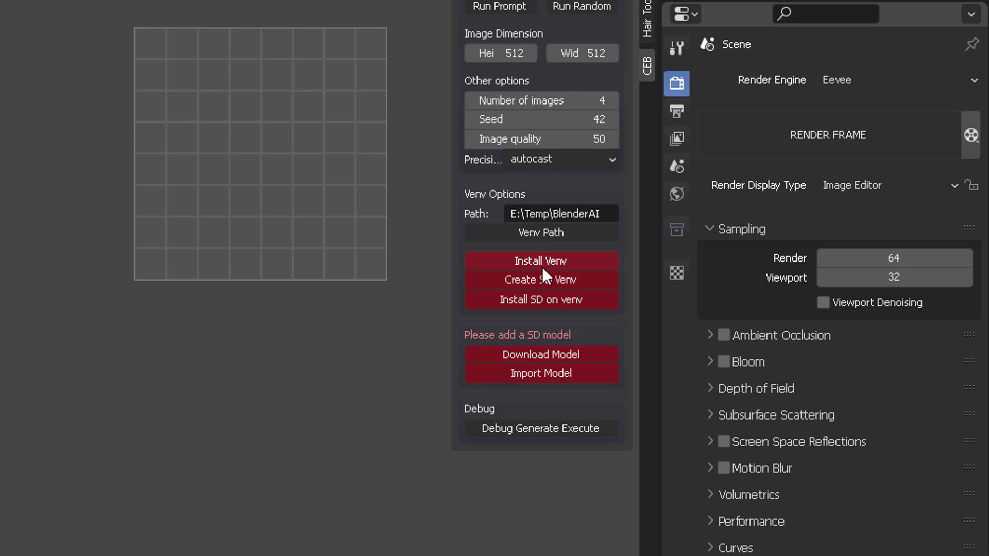
Run Install Venv, Create SD Venv, and Install SD on venv in order.
left_click(544, 261)
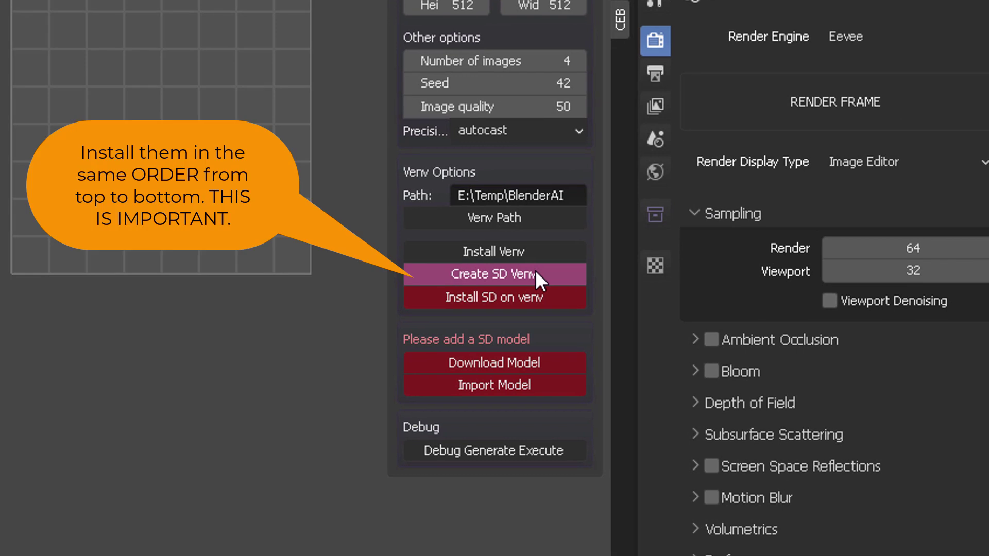
left_click(535, 273)
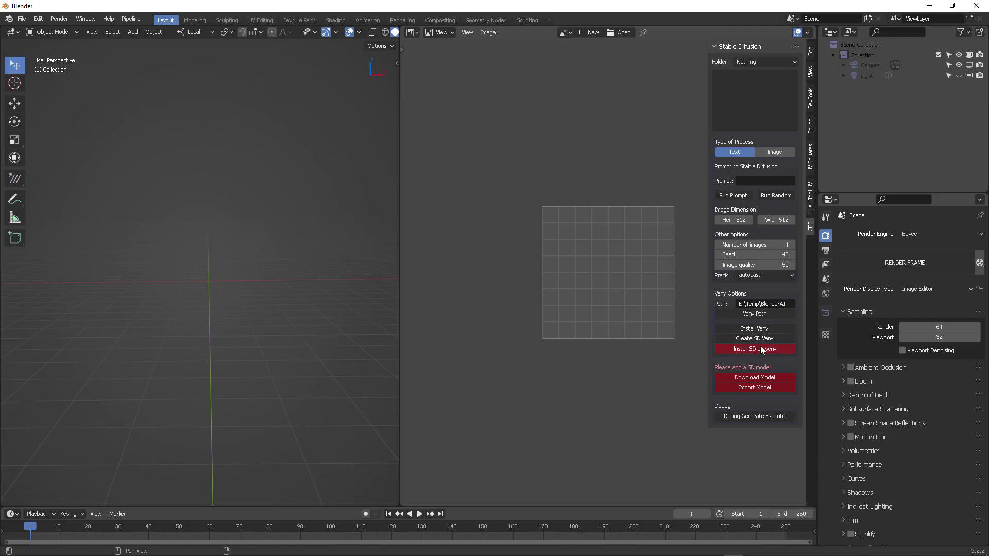
left_click(753, 350)
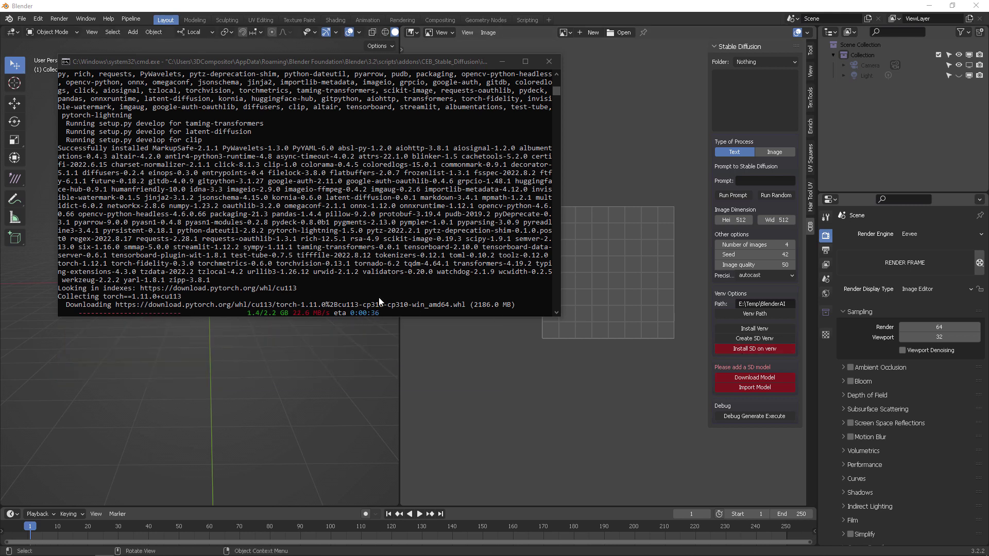
Check the BlenderAI folder's 1.85 GB size in Properties, then close the Temp window.
left_click(288, 549)
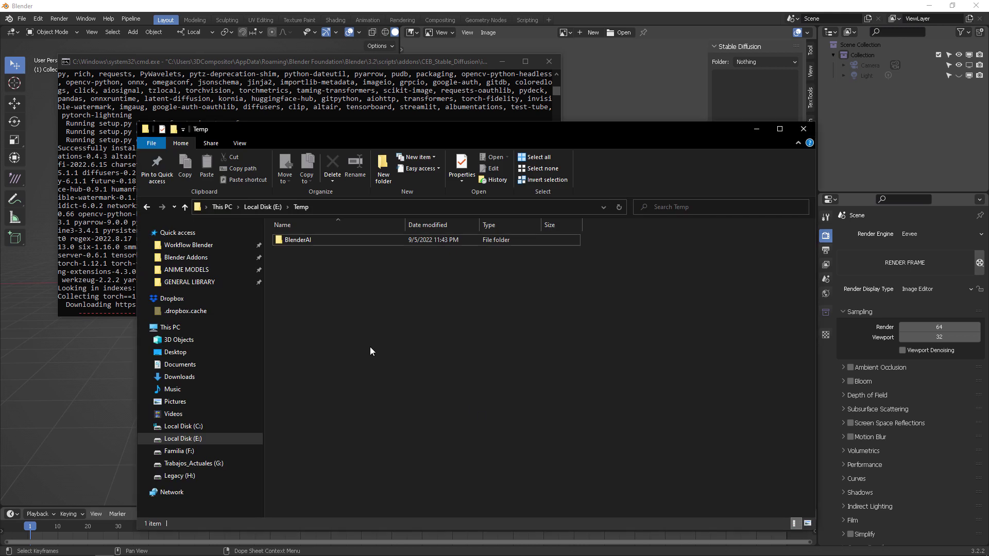
right_click(292, 241)
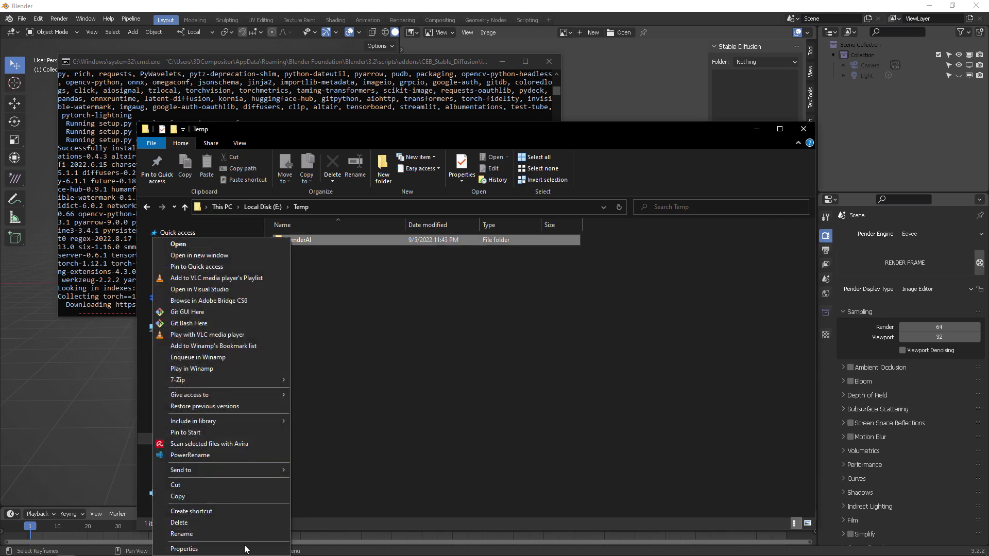
left_click(183, 549)
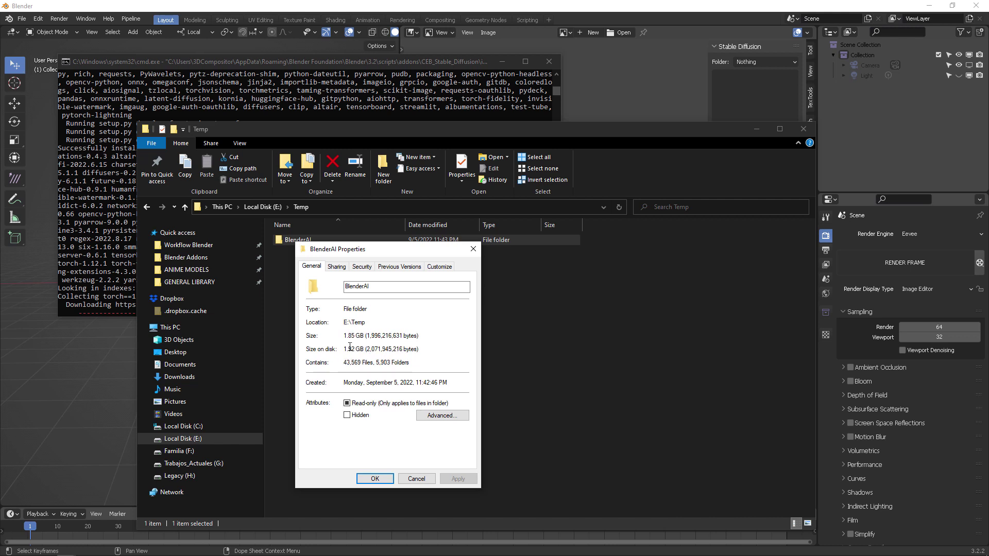
left_click(473, 248)
left_click(493, 301)
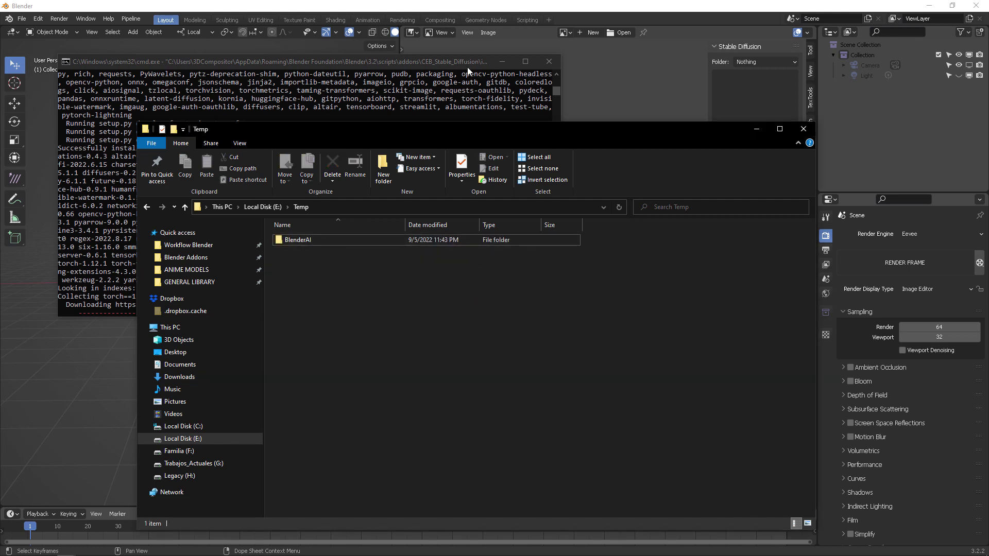
left_click(742, 118)
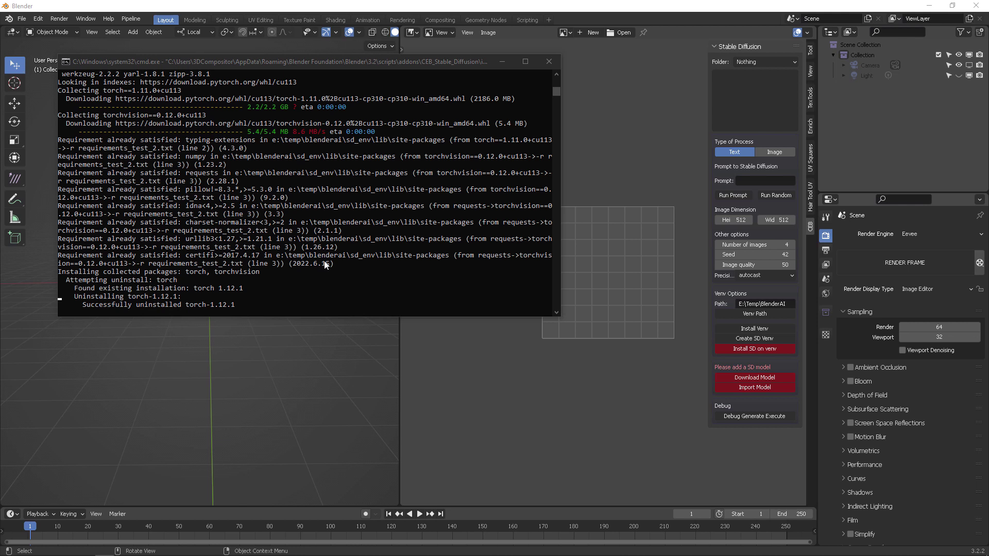
Use Download Model to open the Stable Diffusion model's Hugging Face page.
left_click(302, 211)
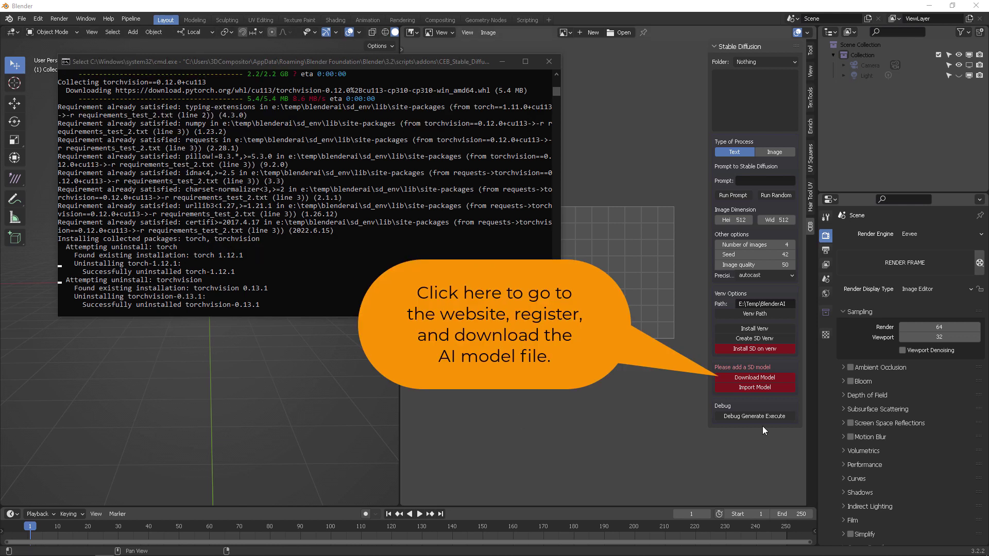
left_click(767, 377)
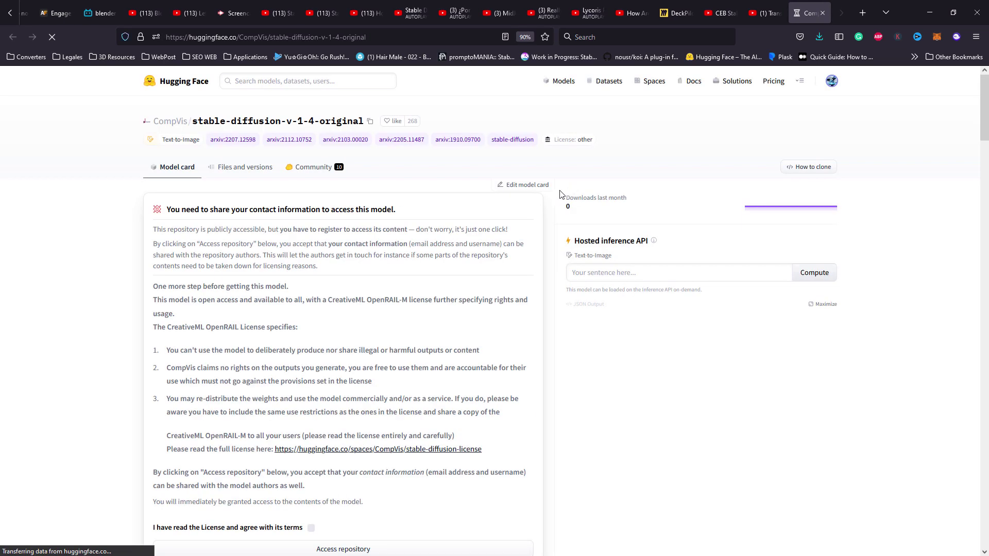
Agree to the stable-diffusion-v-1-4-original license terms and request repository access.
left_click(237, 168)
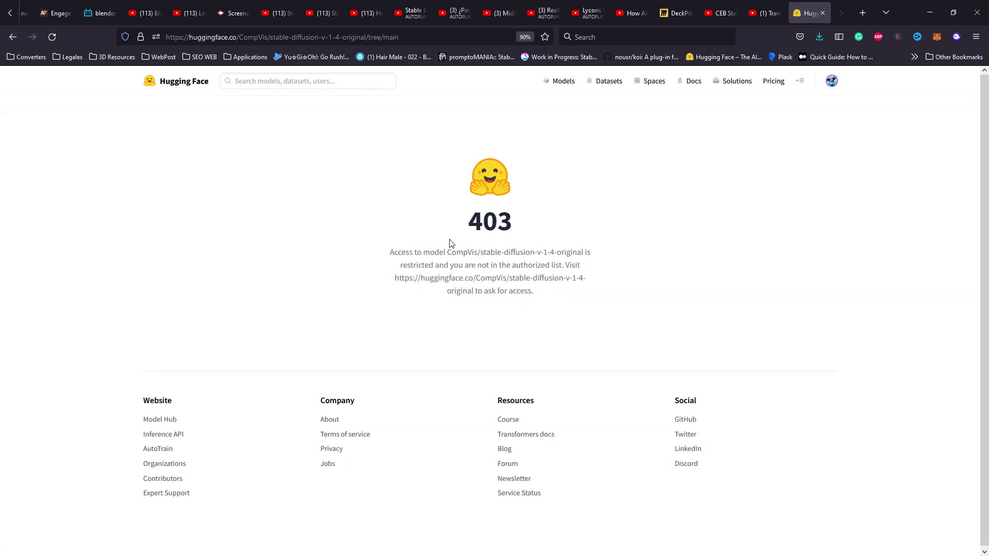
left_click_drag(454, 266, 583, 273)
left_click(585, 268)
left_click(13, 36)
scroll(351, 307, "down", 1)
left_click(311, 479)
left_click(333, 505)
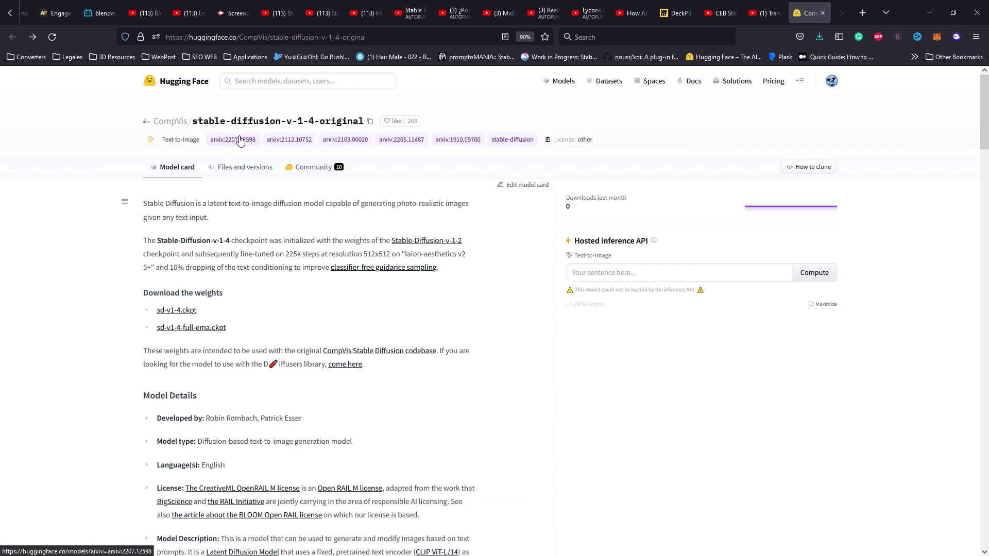
Save sd-v1-4.ckpt from Files and versions via Save Link As, cancelling the first download.
left_click(234, 167)
left_click(412, 299)
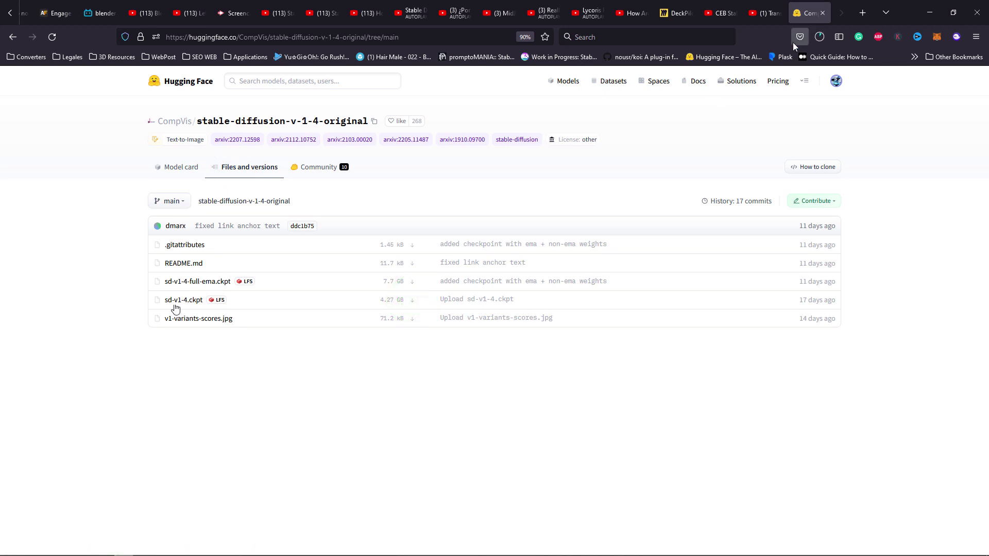
left_click(821, 36)
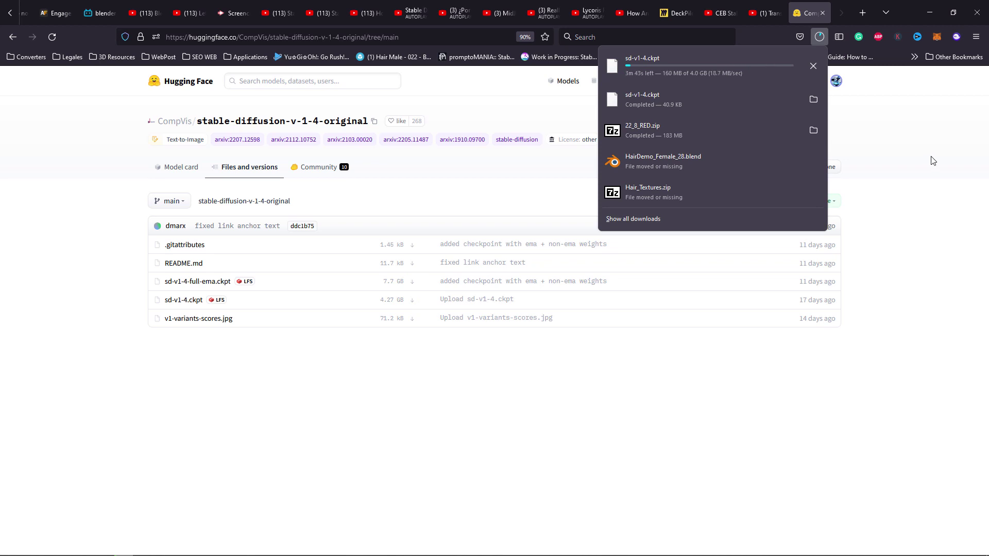
left_click(813, 66)
left_click(818, 36)
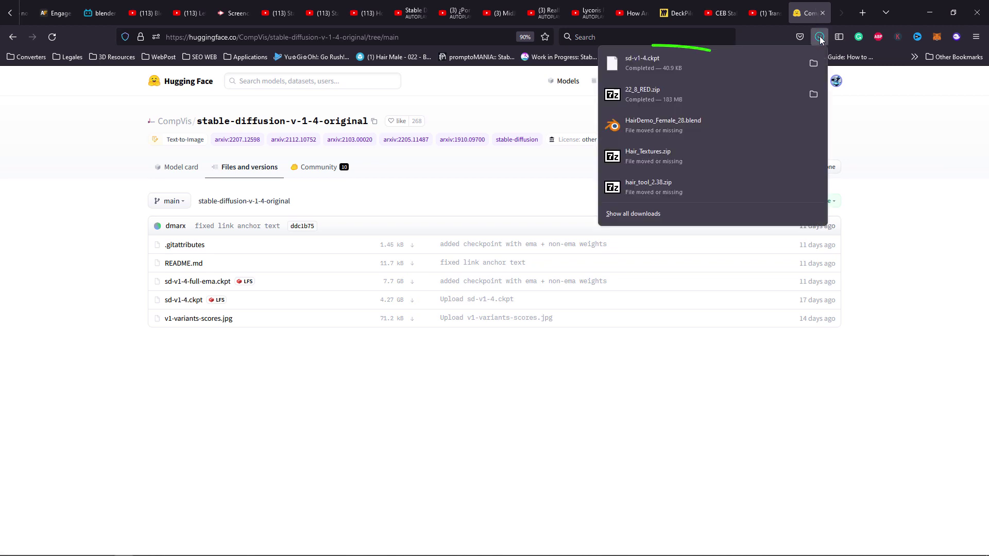
right_click(176, 305)
key("k")
left_click(654, 361)
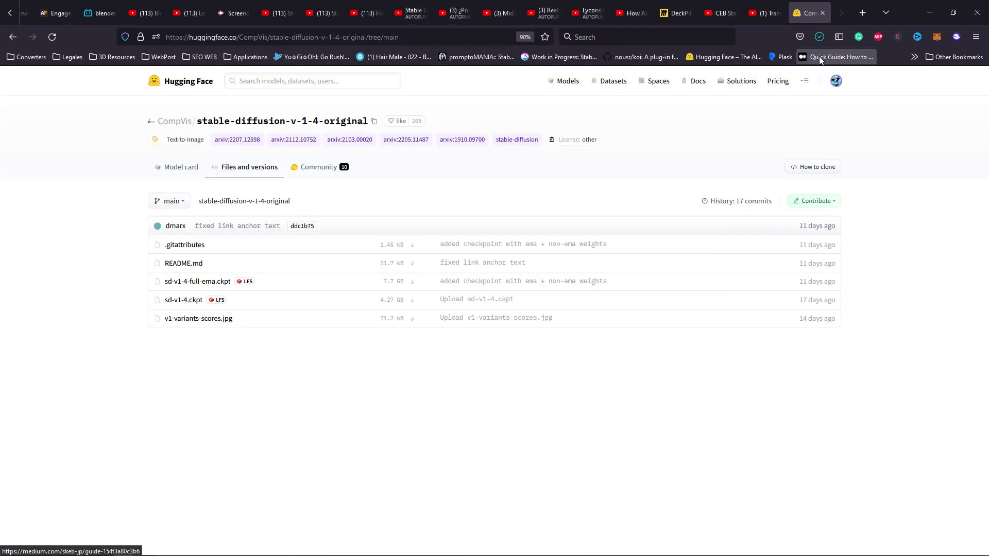
Review the install console output, then bring the Temp Explorer window forward.
key("alt+Tab")
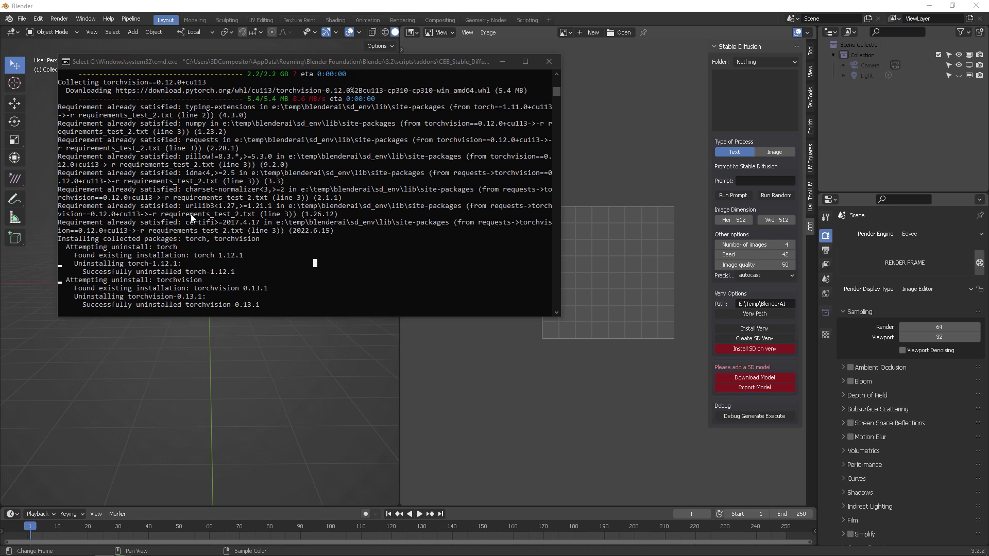
scroll(185, 215, "up", 8)
scroll(185, 212, "down", 7)
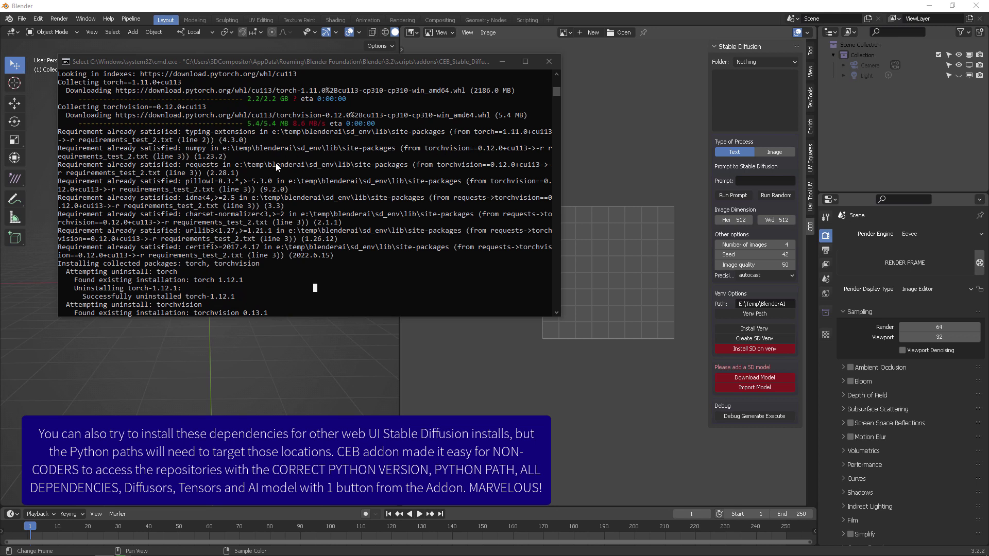
scroll(196, 253, "down", 1)
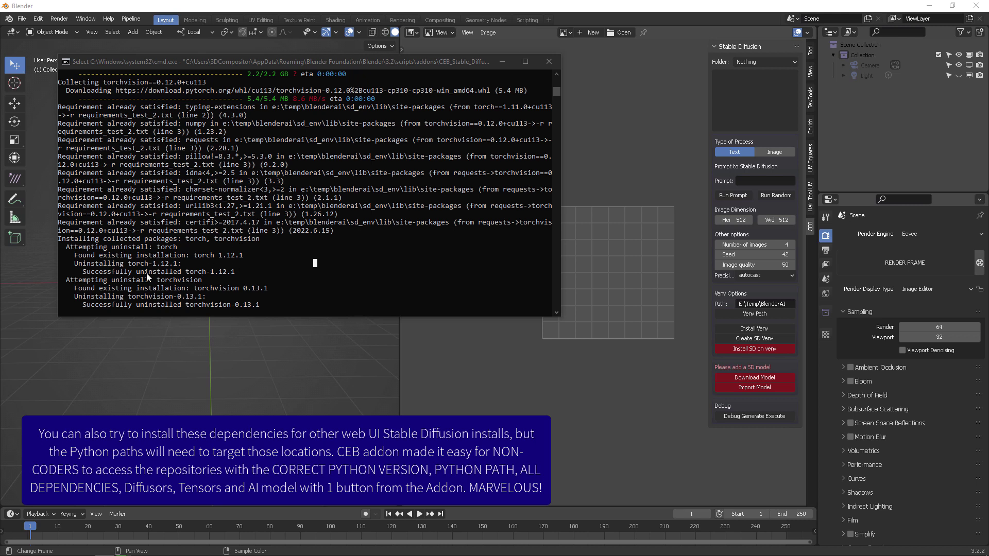
scroll(271, 283, "down", 1)
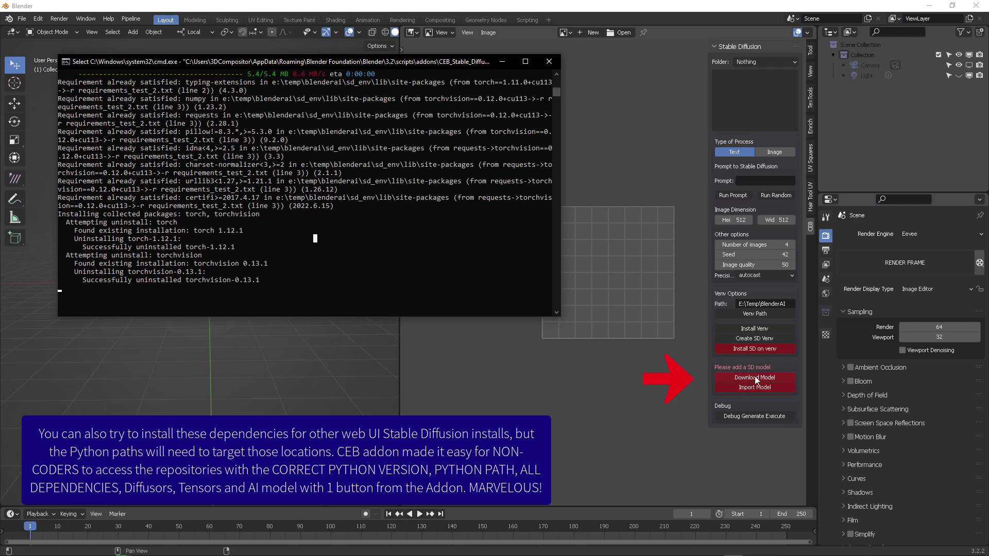
mouse_move(49, 554)
left_click(149, 505)
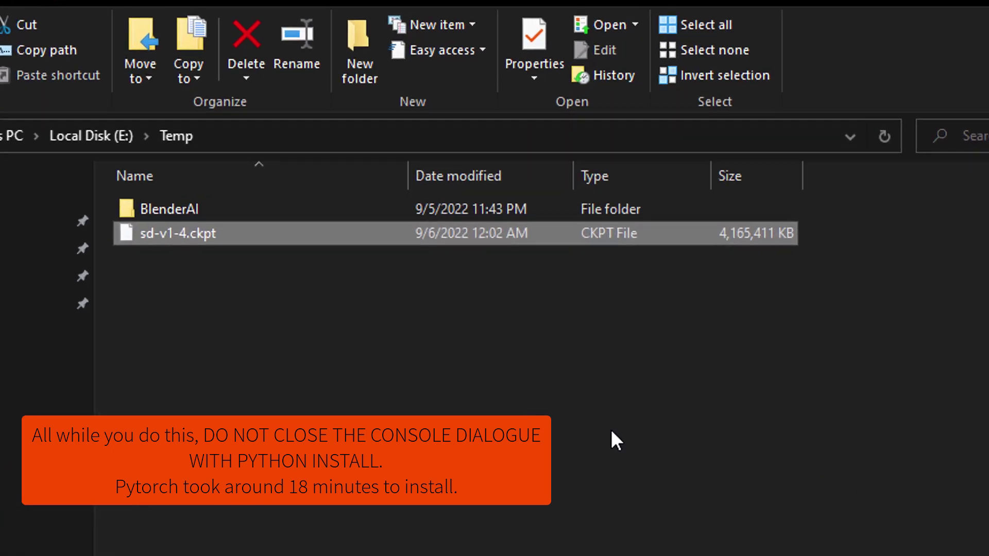
Copy the E:\Temp folder path from the address bar.
left_click(370, 131)
right_click(320, 129)
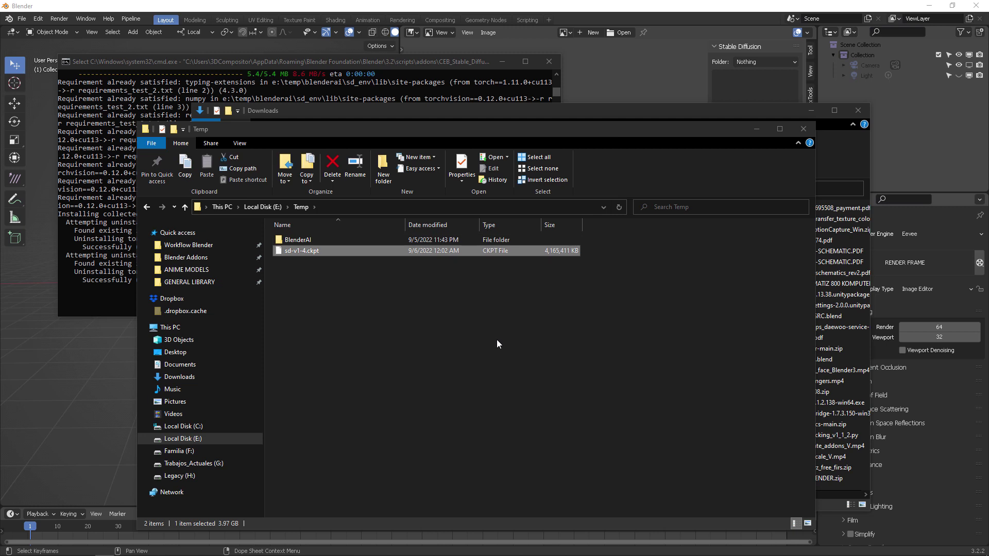
left_click(496, 339)
left_click(384, 205)
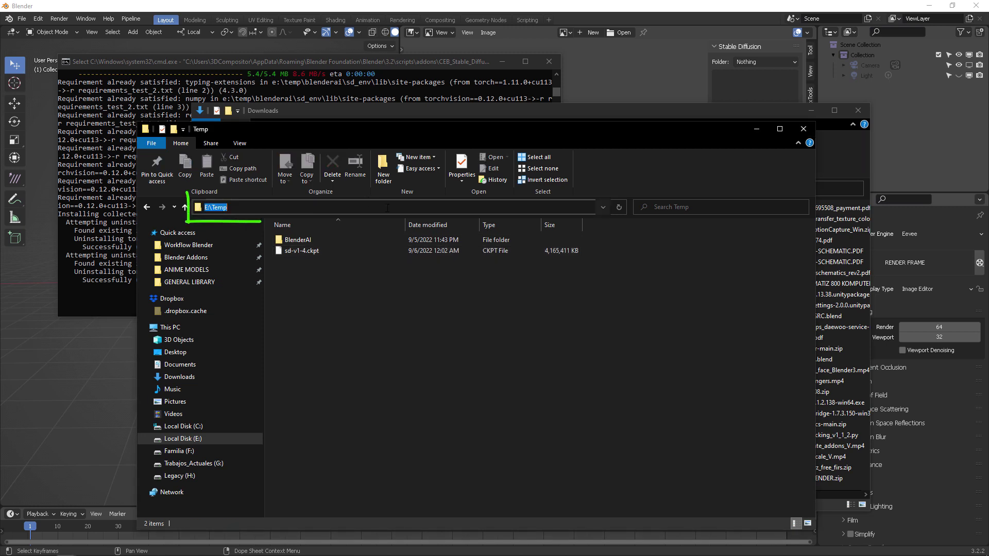
right_click(252, 208)
left_click(320, 241)
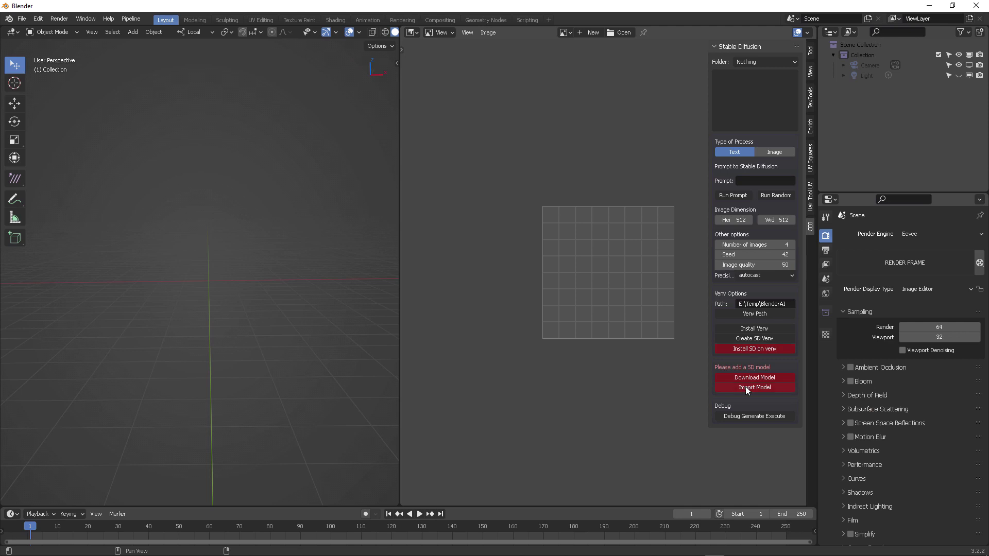
Import sd-v1-4.ckpt from E:\Temp as the Stable Diffusion model, then minimize the install console.
left_click(746, 389)
left_click(316, 176)
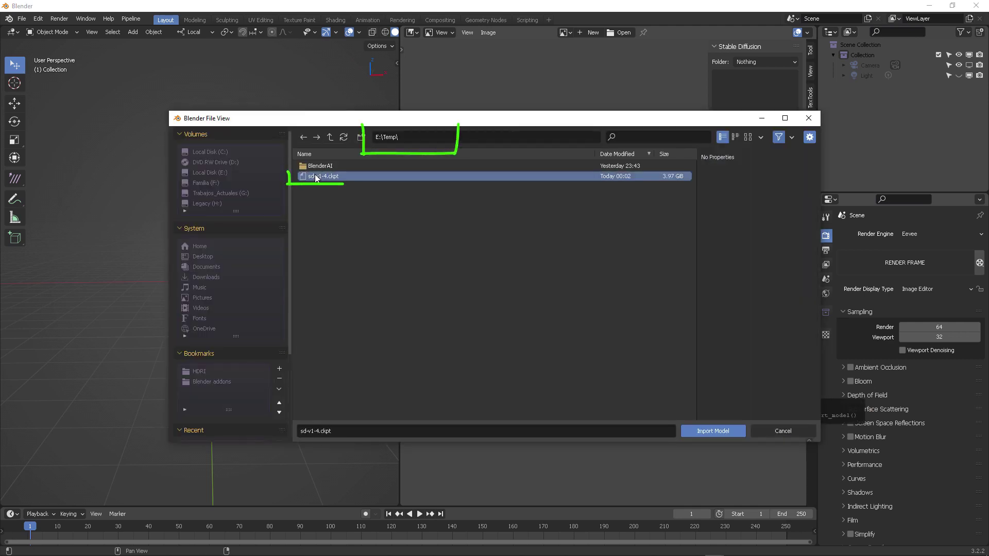
left_click(717, 429)
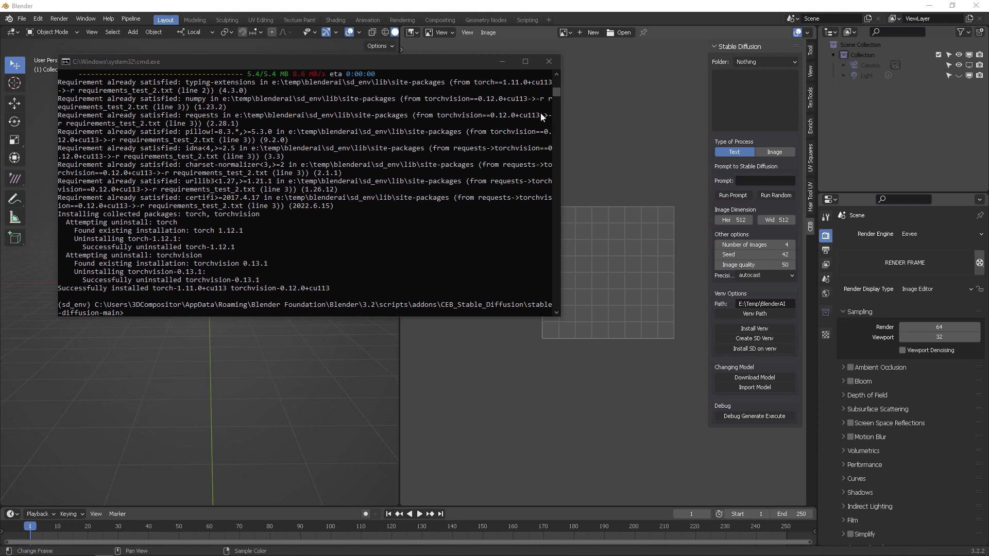
left_click(499, 64)
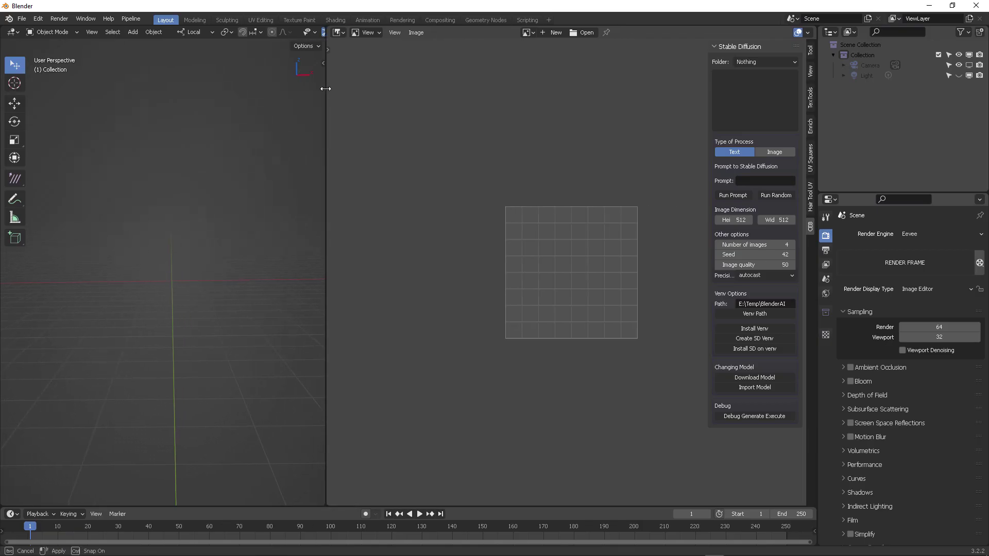
Enter the prompt 'artificial heart with soul'.
left_click(744, 182)
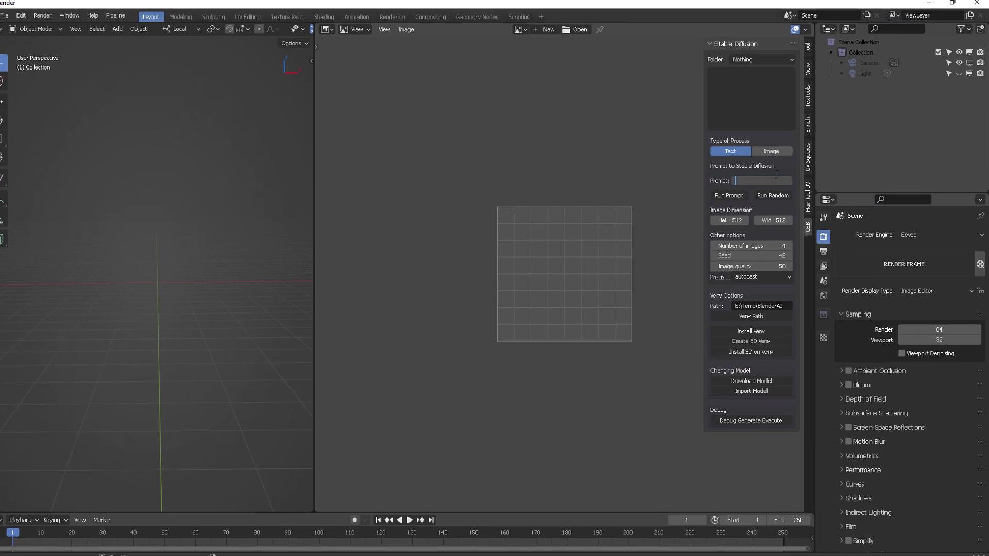
type("artici")
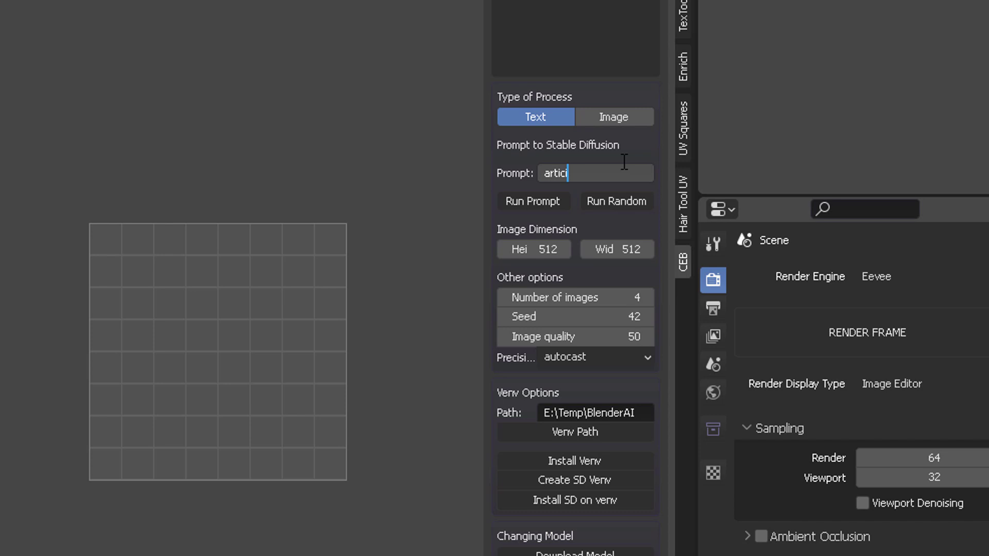
key("BackSpace")
key("BackSpace")
type("ficial heart with soul")
key("Return")
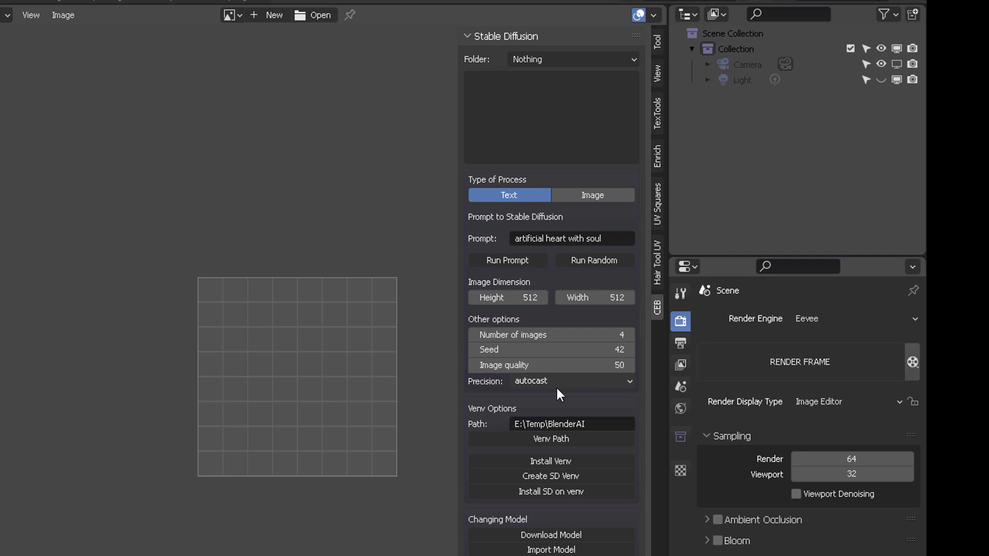
Set Precision to full and generate images from the prompt.
left_click(556, 385)
left_click(582, 397)
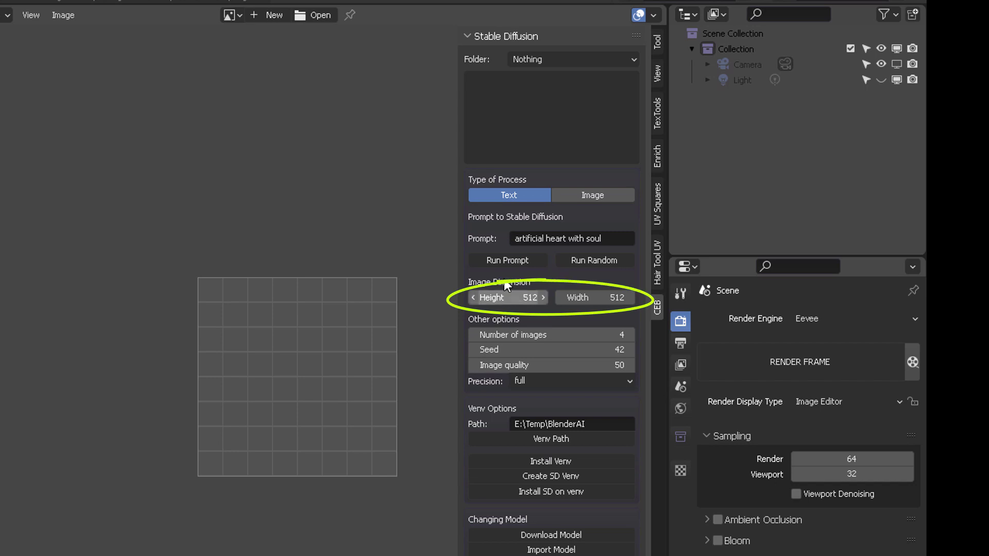
left_click(512, 264)
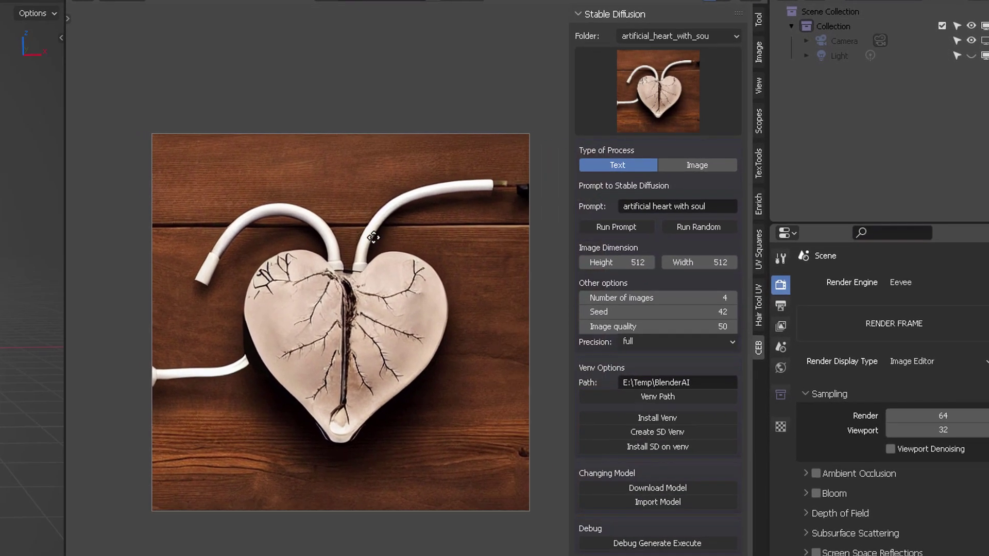
Change the prompt to 'artificial heart with soul burst', keep height 512, and run a random generation.
scroll(374, 242, "up", 1)
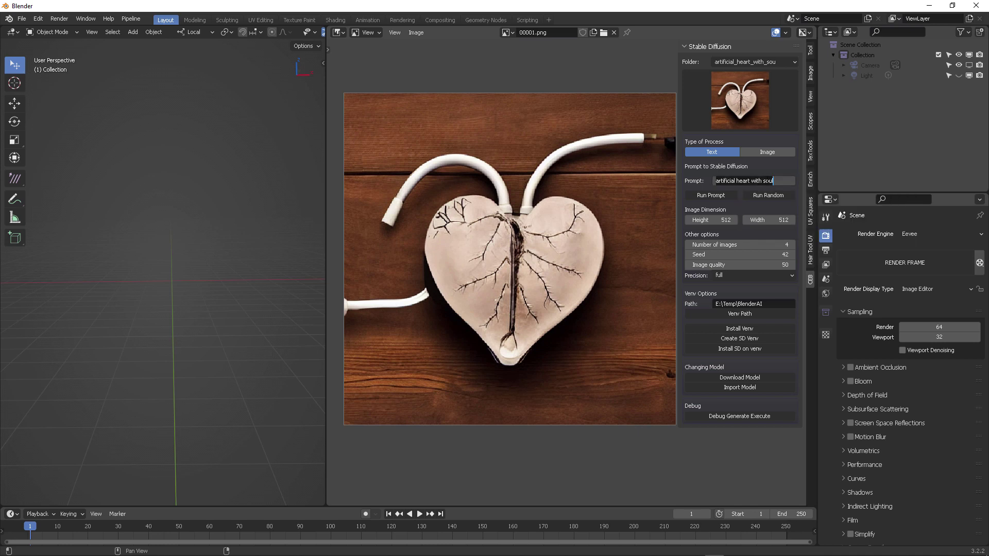
left_click(778, 181)
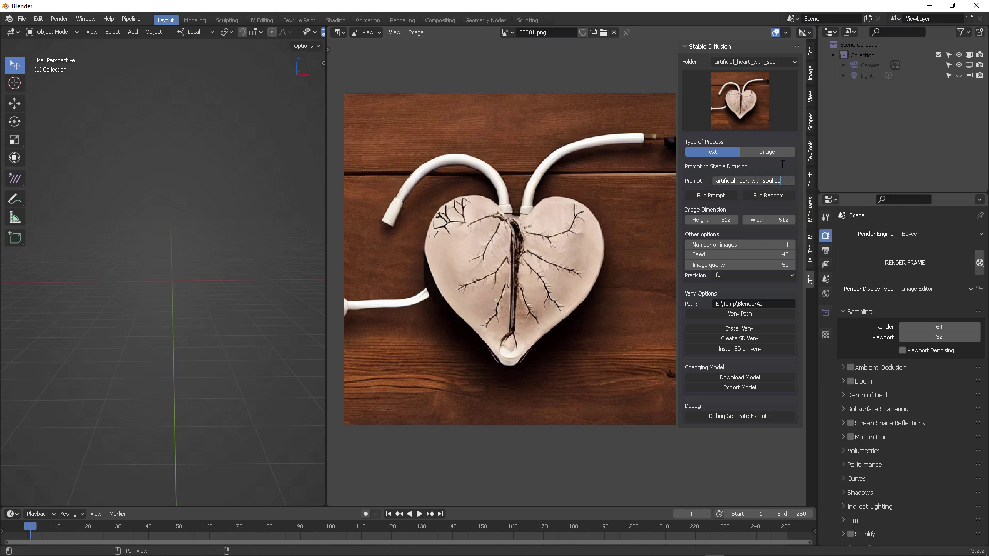
key("Tab")
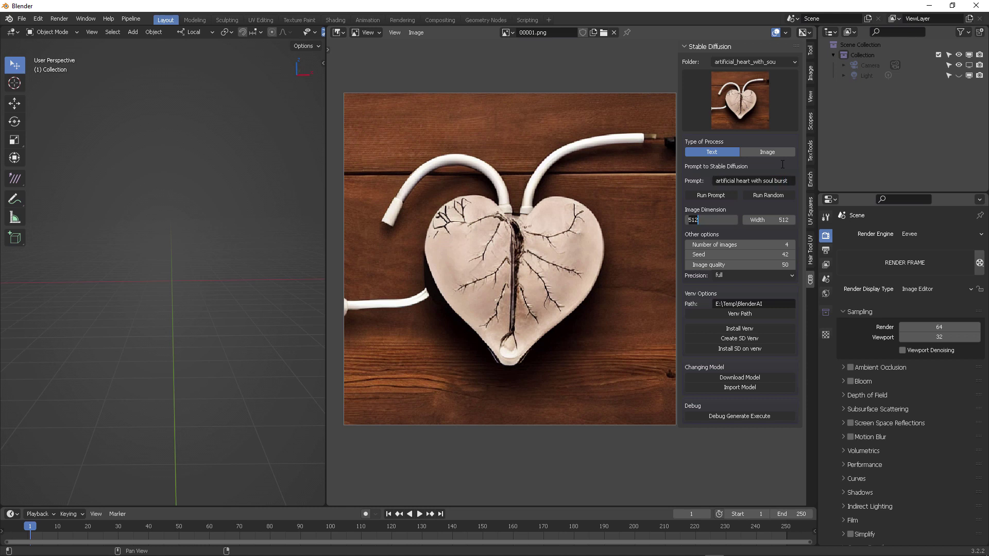
key("Escape")
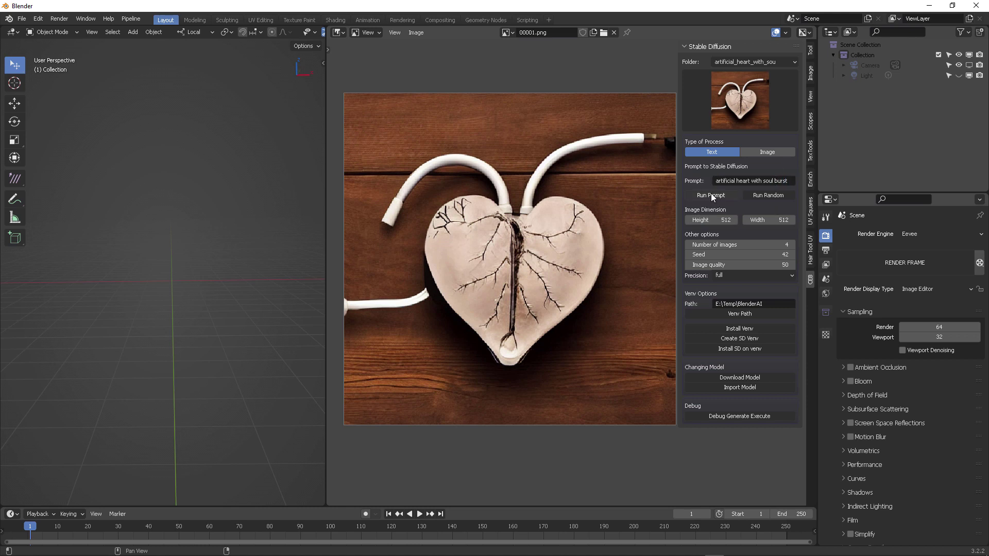
left_click(774, 194)
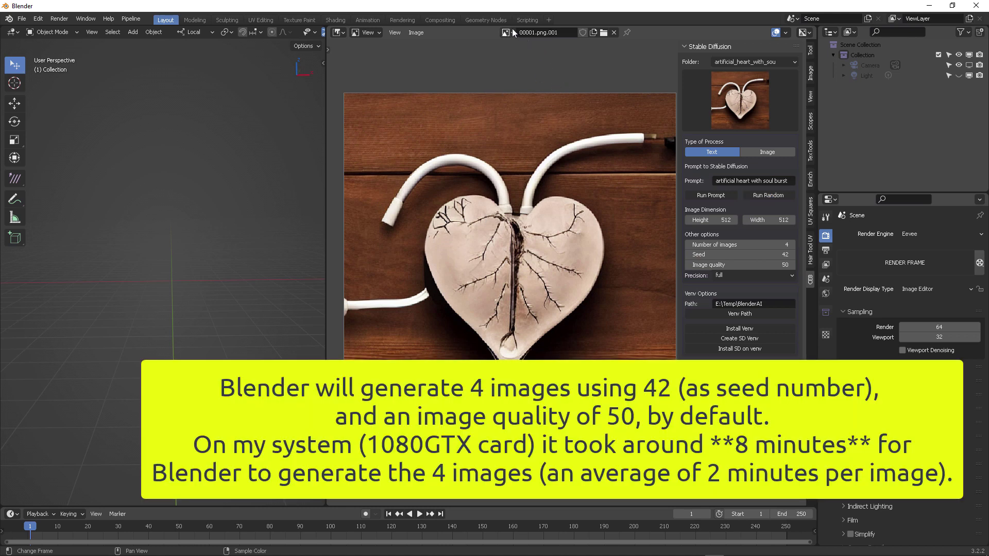
Browse the generated images, viewing 00004.png.001 and settling on the silver heart 00004.png.
left_click(512, 32)
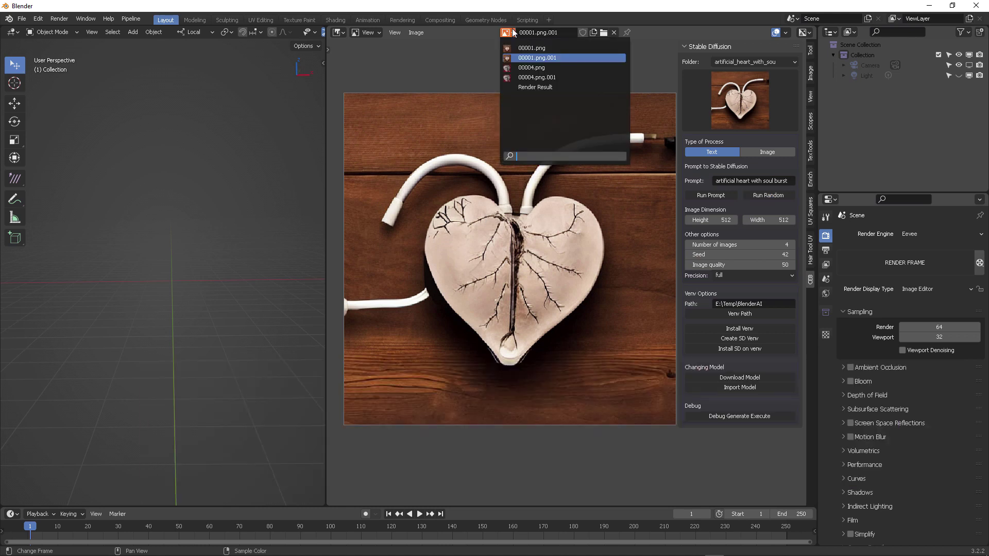
left_click(549, 67)
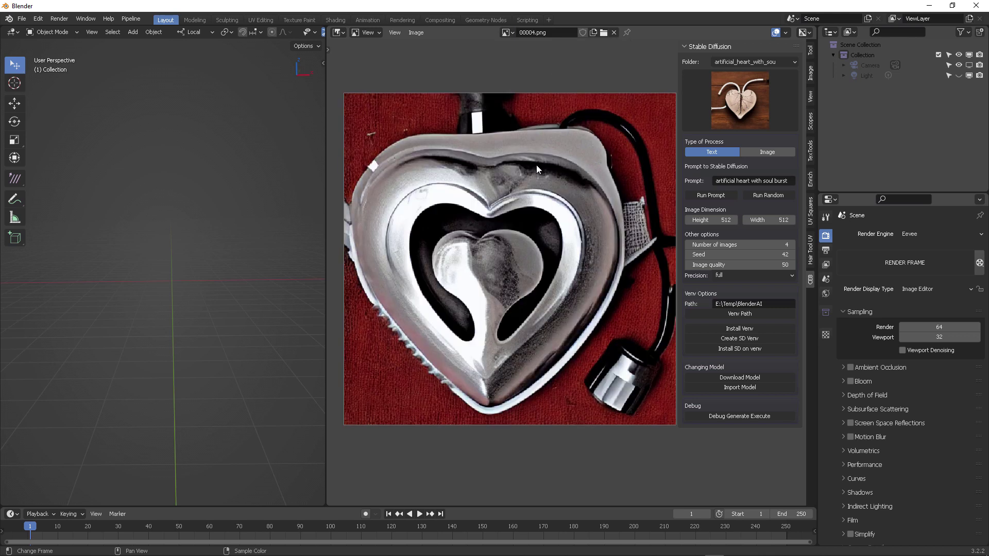
scroll(582, 219, "down", 2)
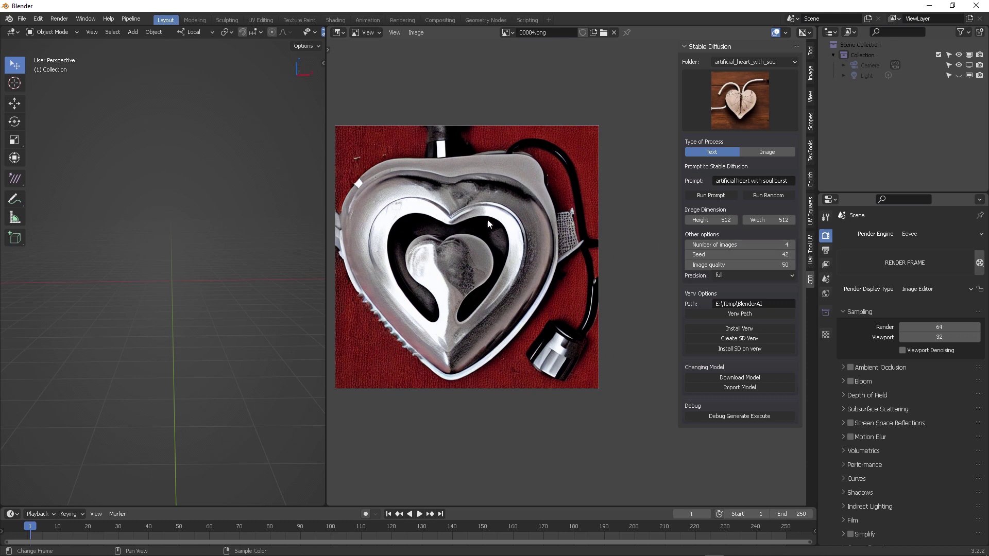
middle_click_drag(502, 222, 510, 223)
left_click(506, 32)
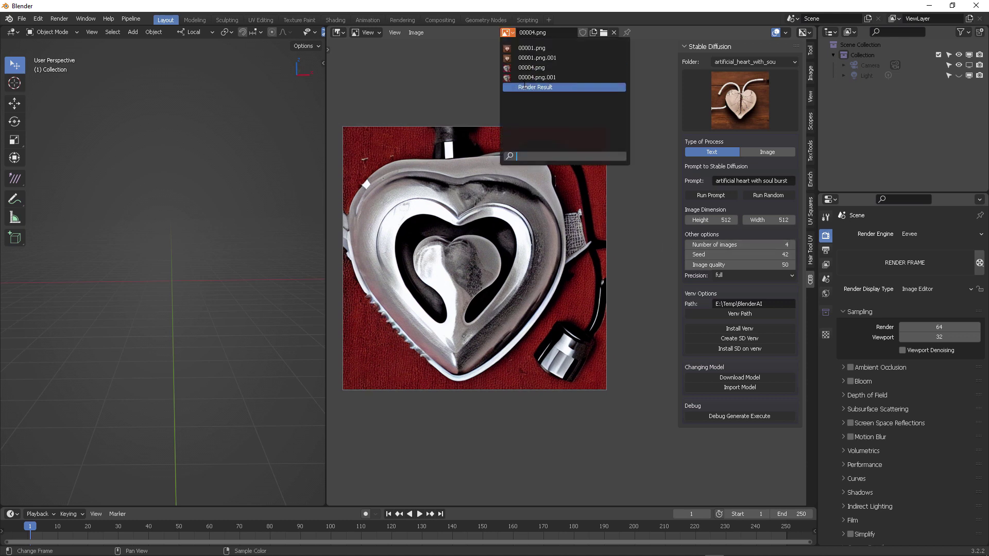
left_click(535, 77)
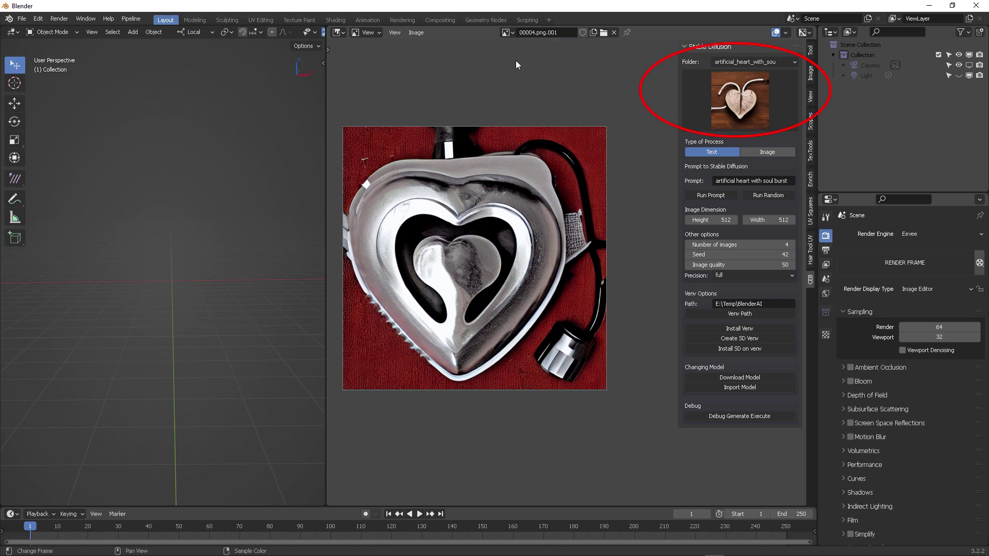
left_click(514, 33)
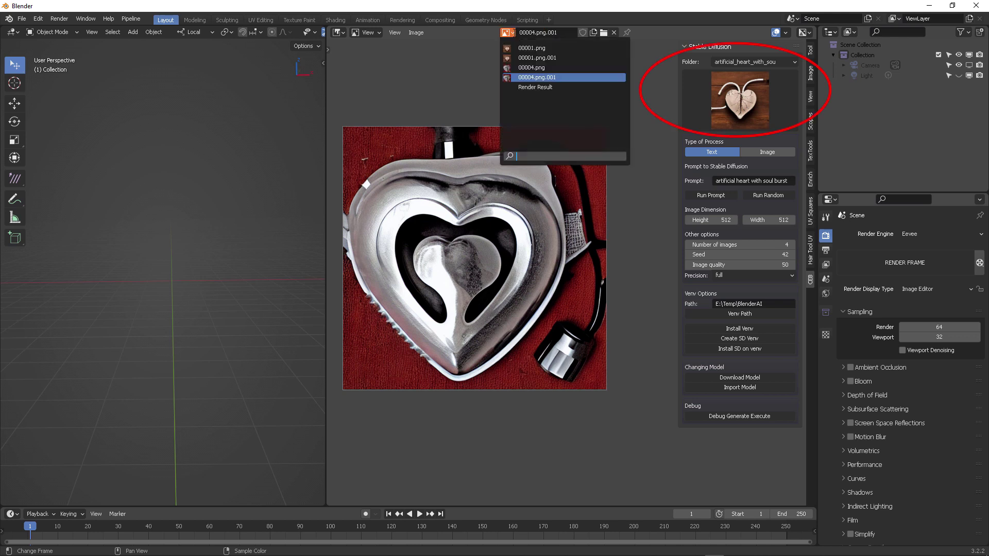
left_click(532, 59)
Change the prompt to 'artificial heart with soul bursting' and generate new images.
left_click(793, 180)
type("ing")
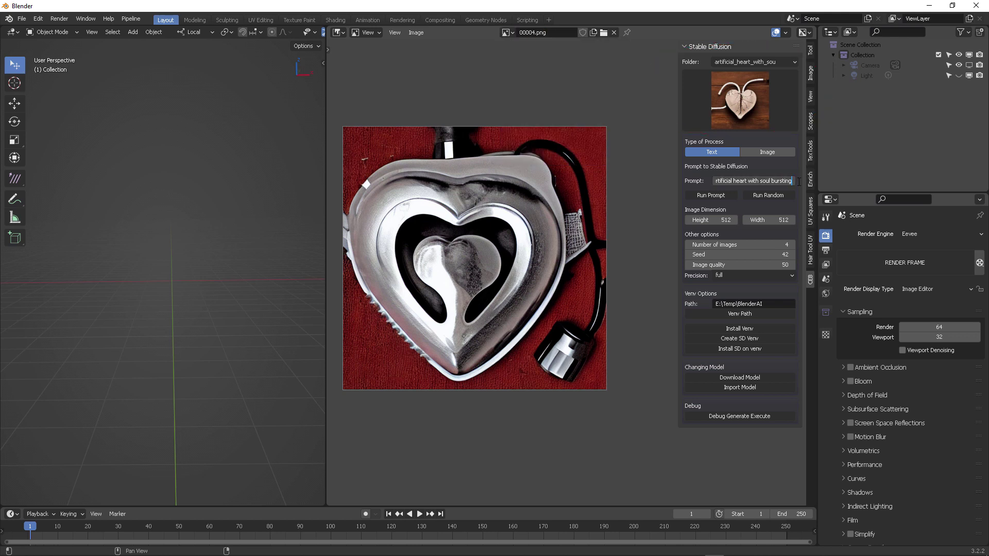
key("Return")
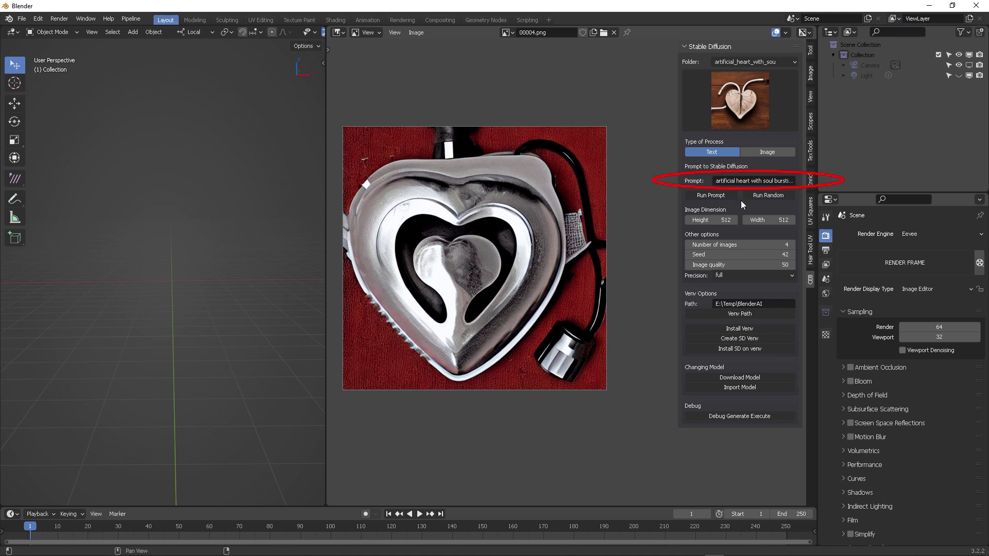
left_click(720, 197)
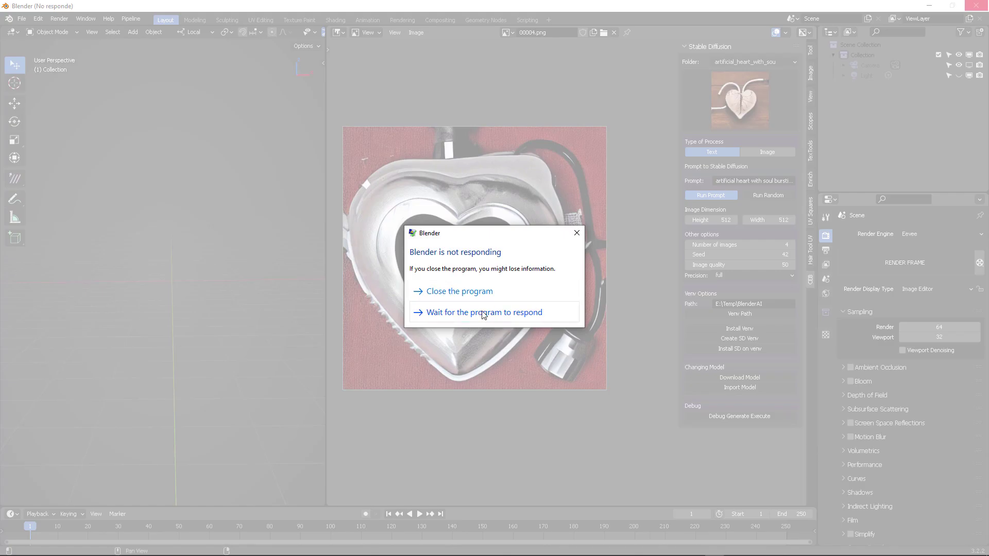
Wait out the not-responding dialog, then view 00001.png.001, 00001.png.002 and 00004.png.
left_click(484, 313)
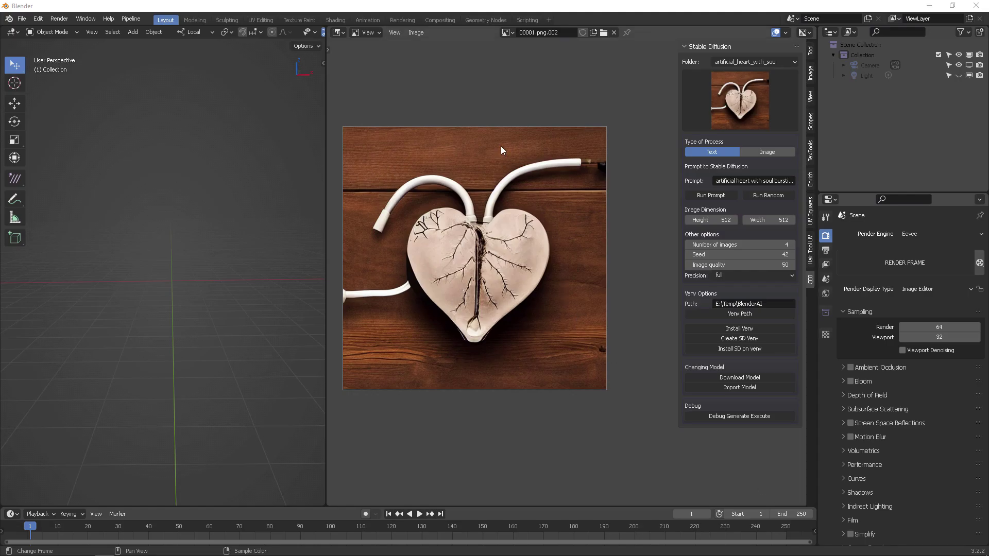
left_click(508, 32)
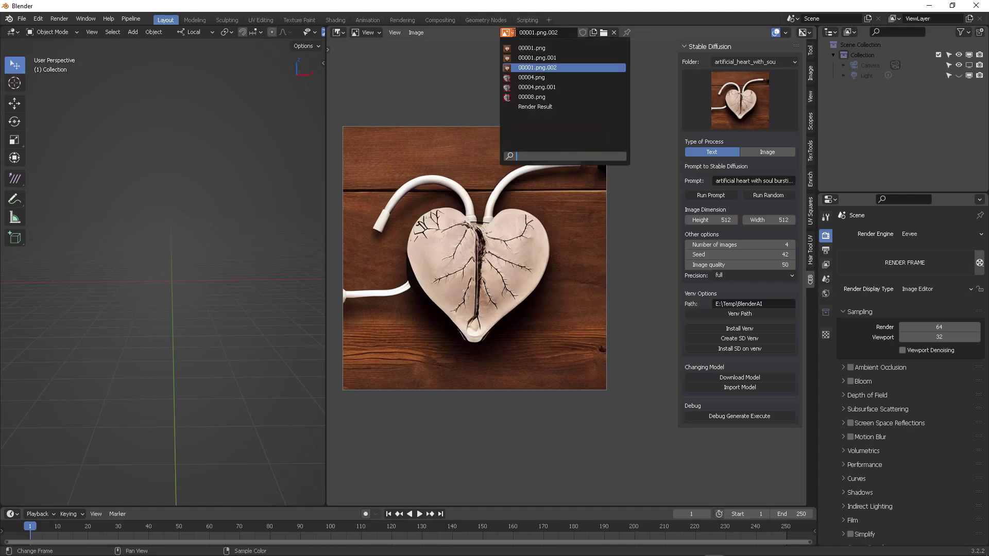
left_click(525, 58)
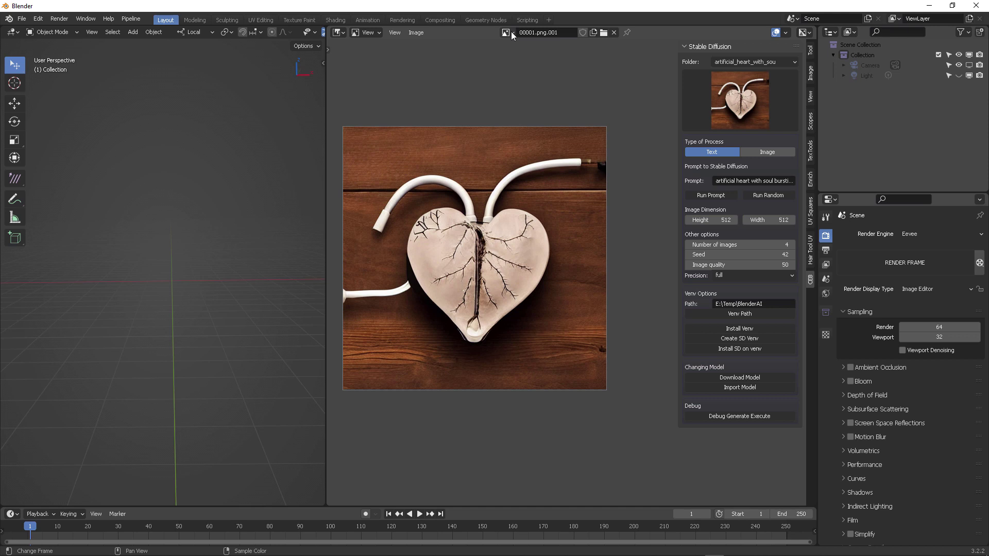
left_click(508, 32)
left_click(518, 67)
left_click(508, 33)
left_click(517, 77)
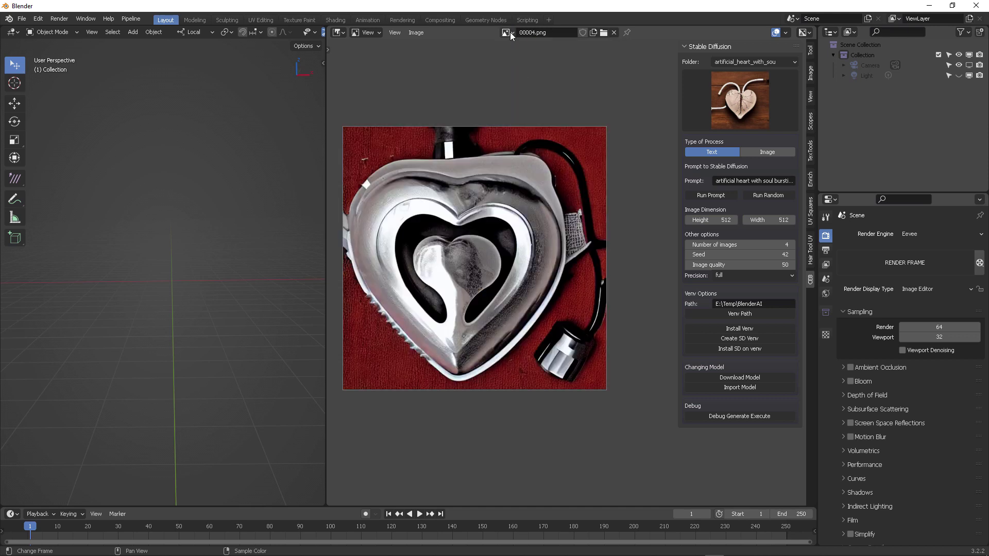
View the new result 00008.png and set Type of Process to Image.
left_click(509, 32)
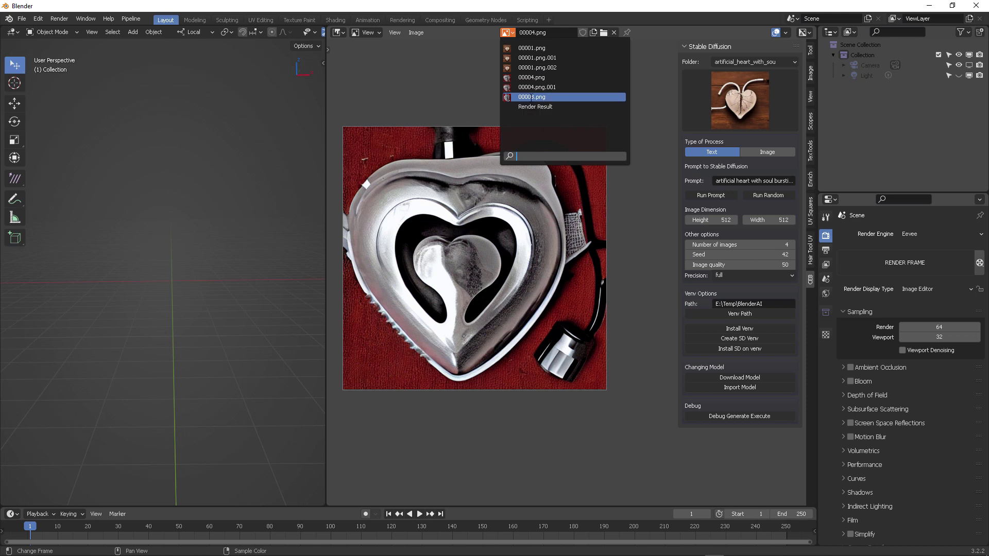
left_click(531, 98)
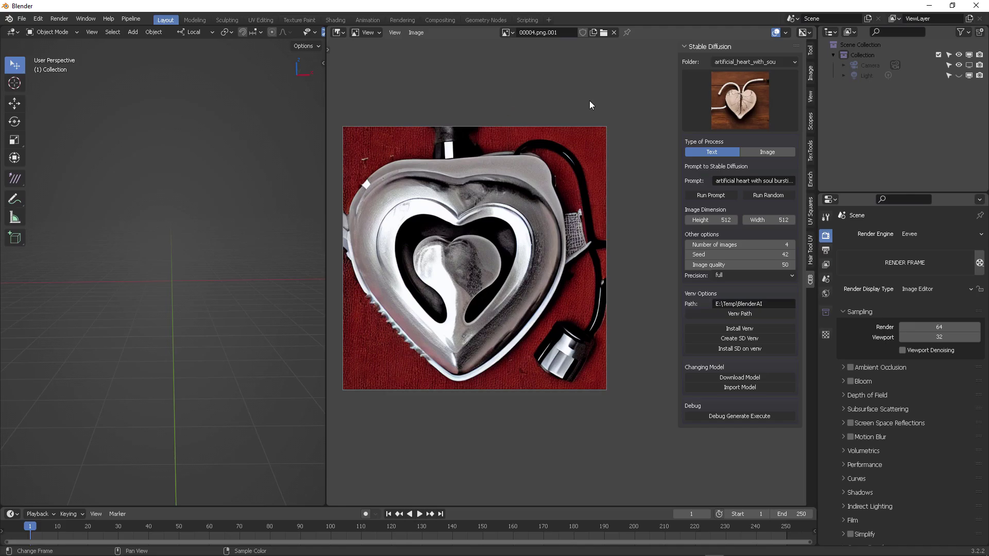
left_click(756, 151)
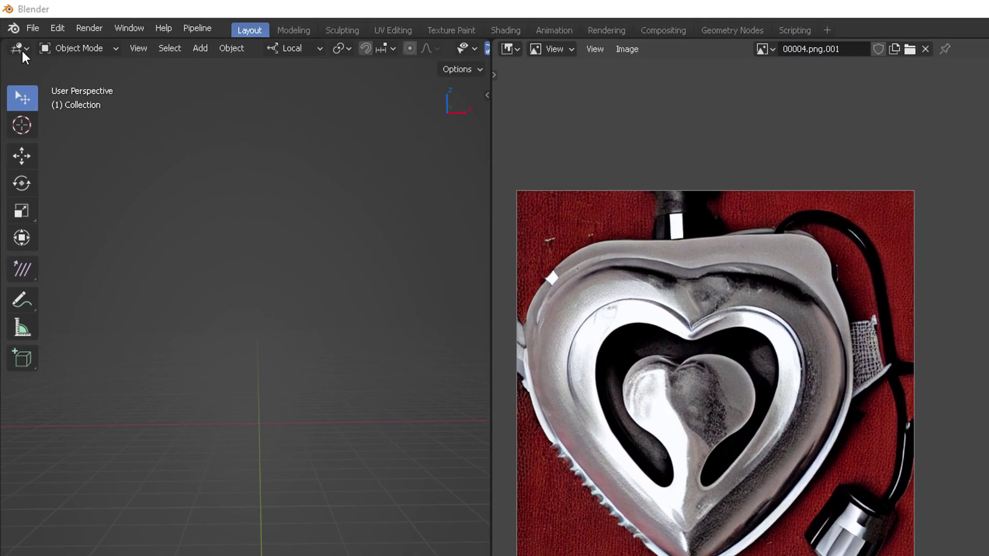
Turn the left area into an Image Editor and start a new image named 'bee image'.
left_click(13, 32)
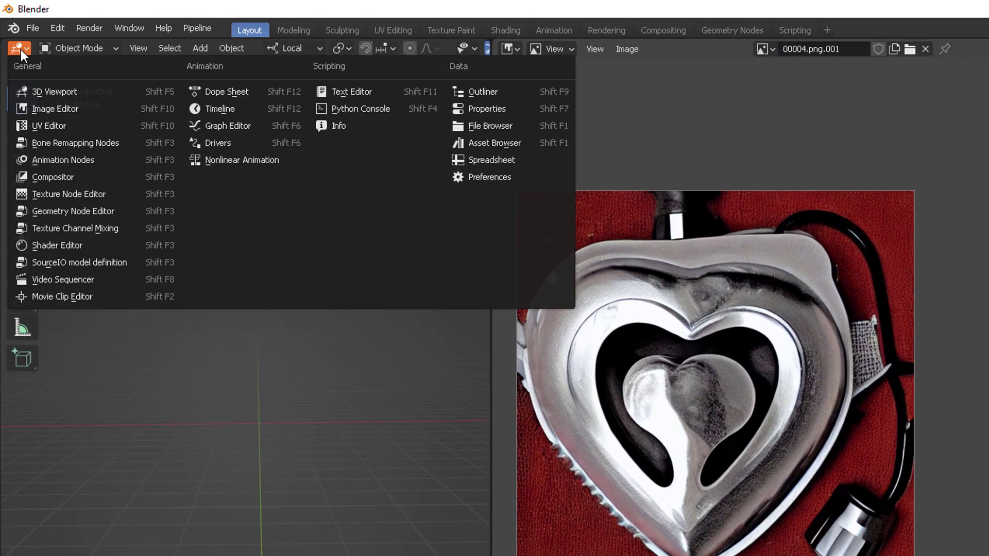
left_click(43, 110)
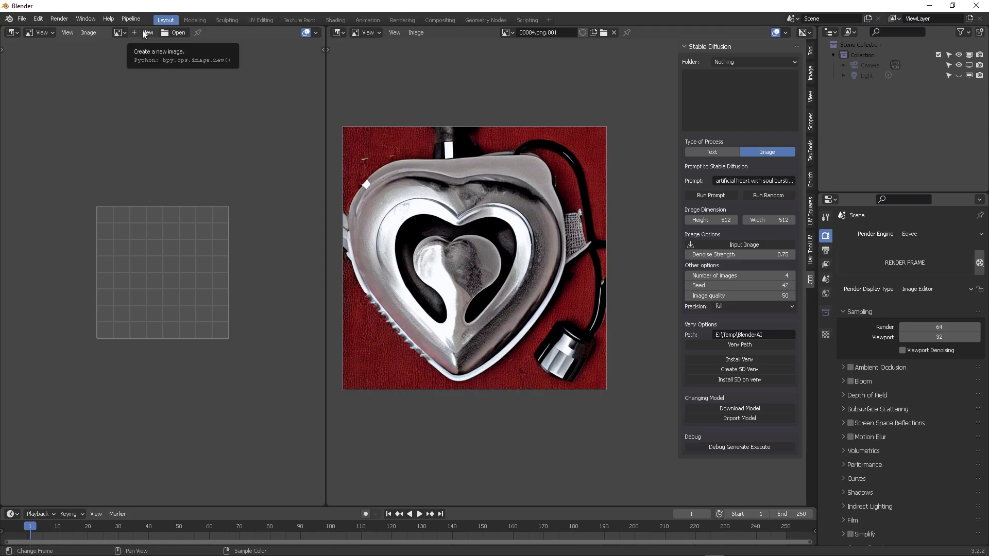
left_click(218, 49)
left_click(167, 48)
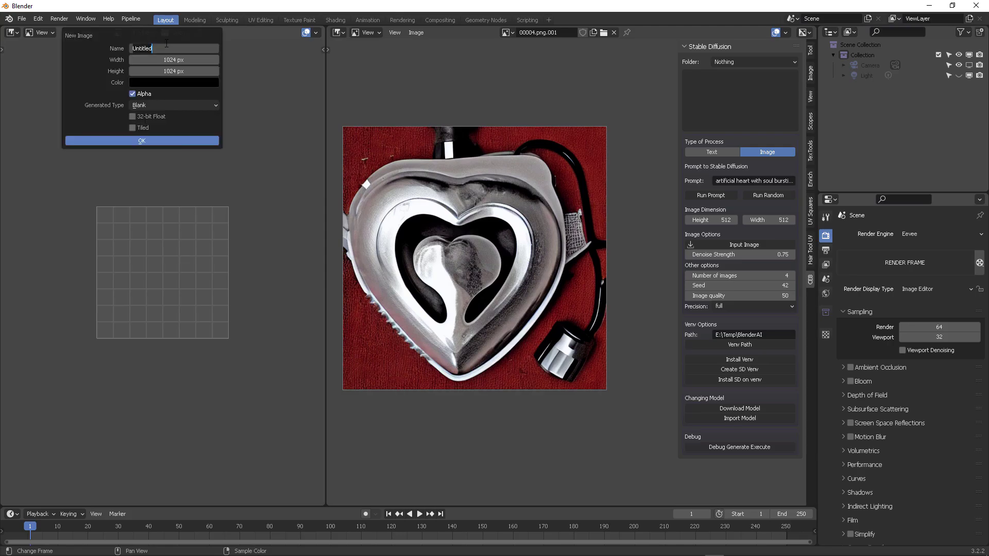
type("My")
type("bee imag")
type("e")
left_click(184, 59)
Set the new image to 512 × 512 px with a light green fill colour.
left_click(184, 59)
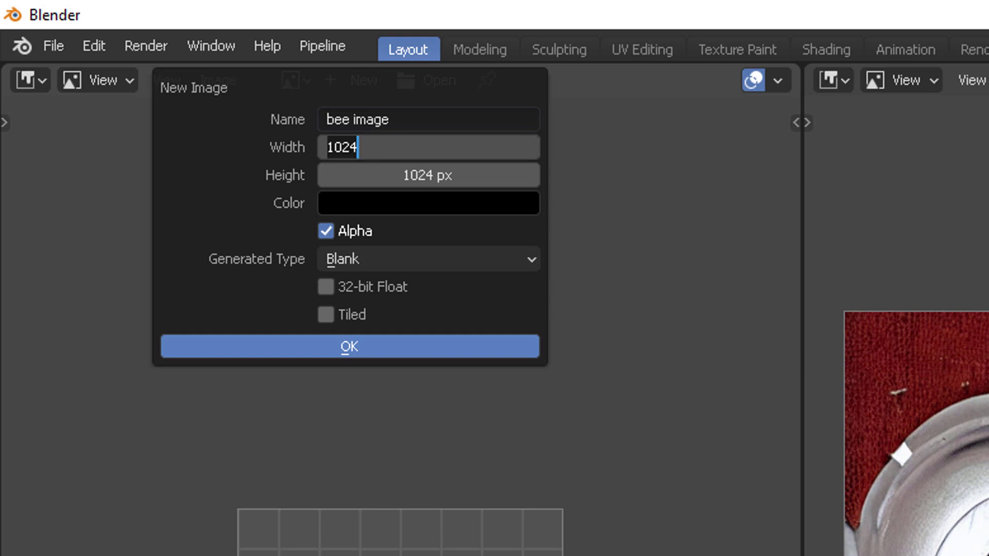
type("512")
key("Tab")
type("512")
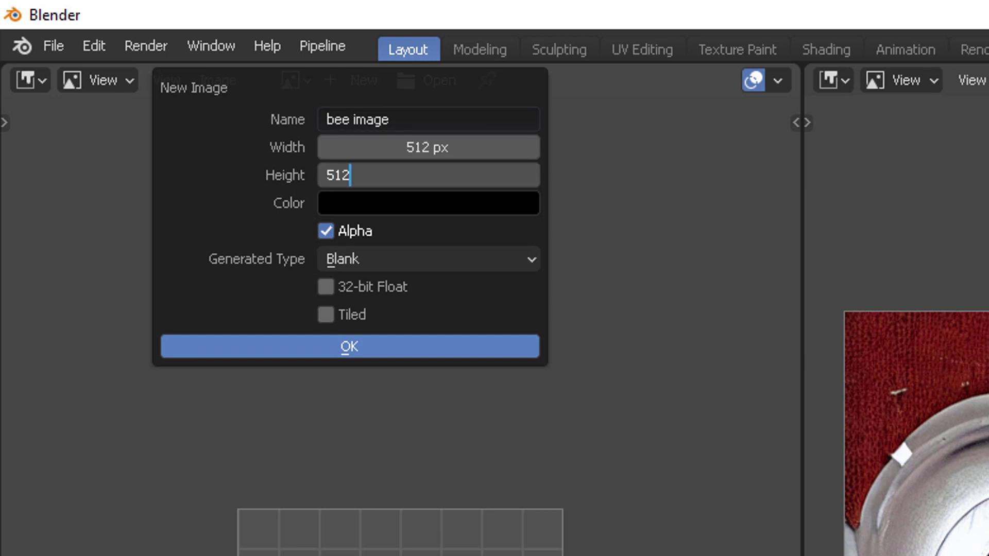
key("Tab")
key("Return")
left_click(423, 203)
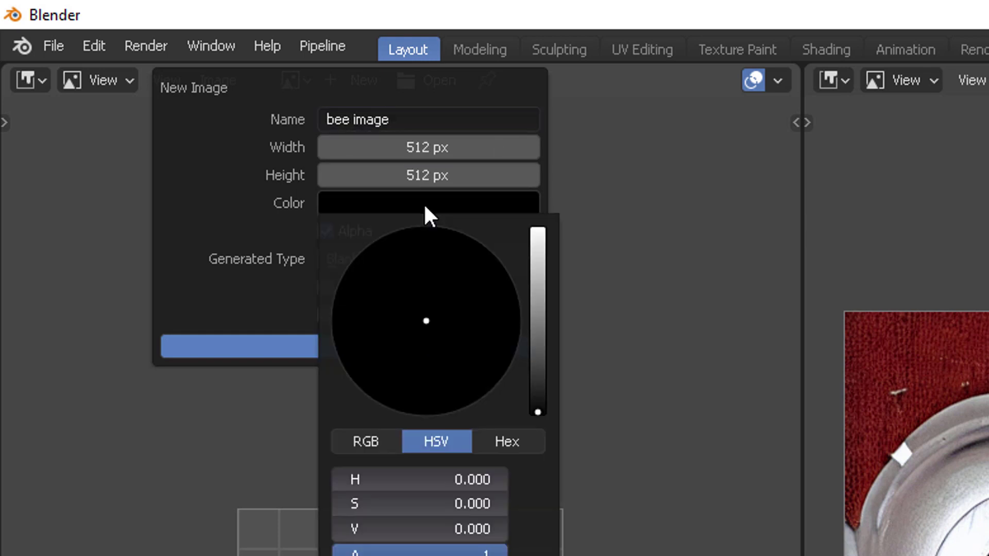
left_click_drag(219, 114, 218, 110)
left_click_drag(164, 147, 210, 136)
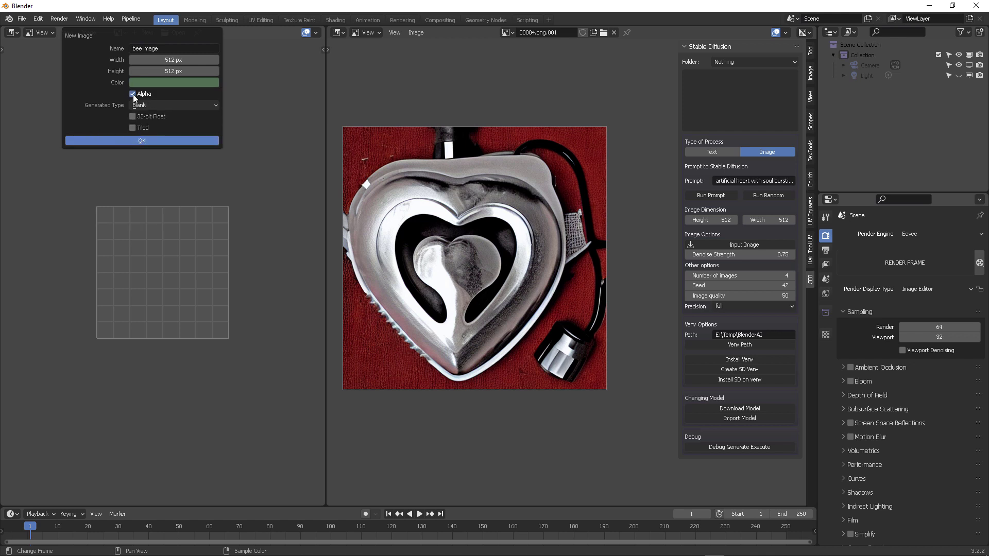
Create the green bee image and switch the left image editor to Paint mode.
left_click(151, 139)
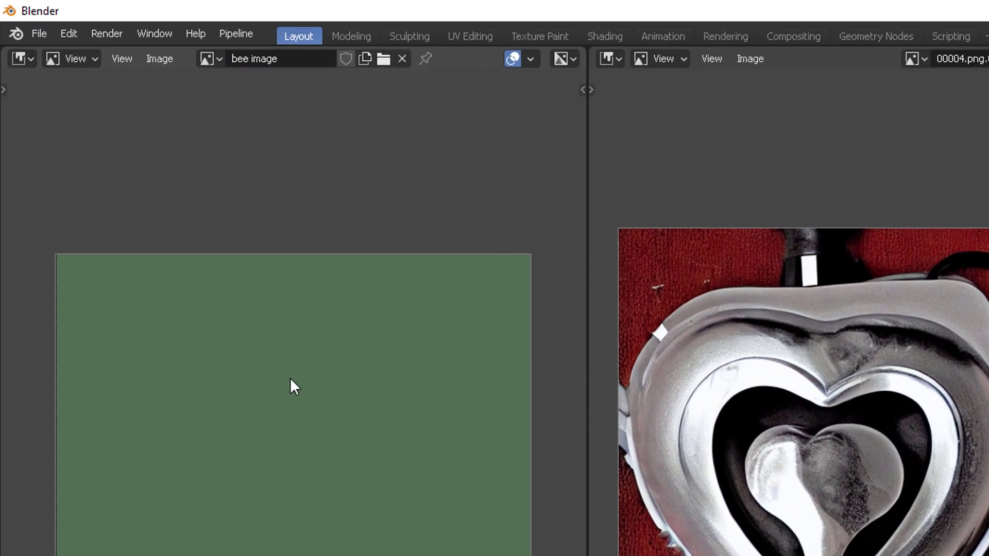
key("n")
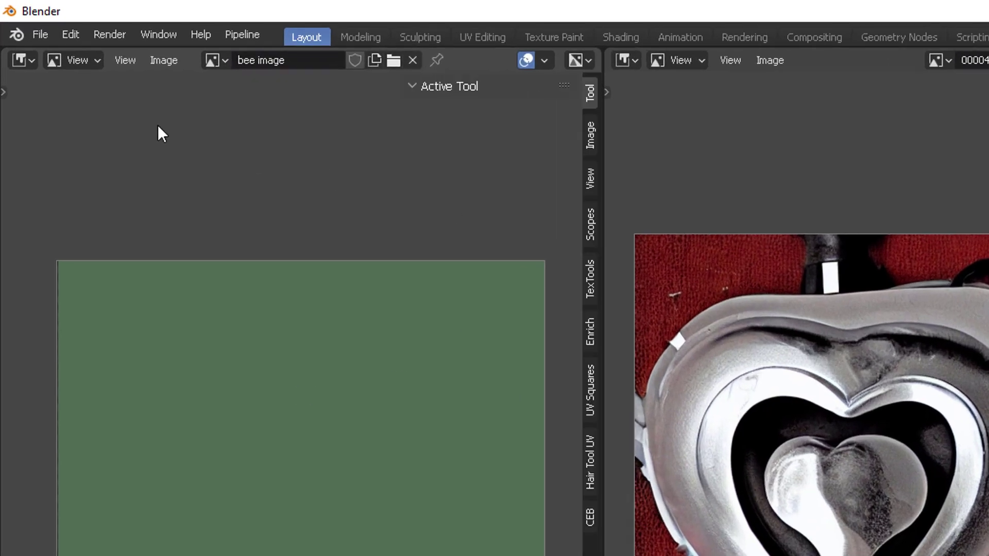
left_click(83, 61)
left_click(80, 100)
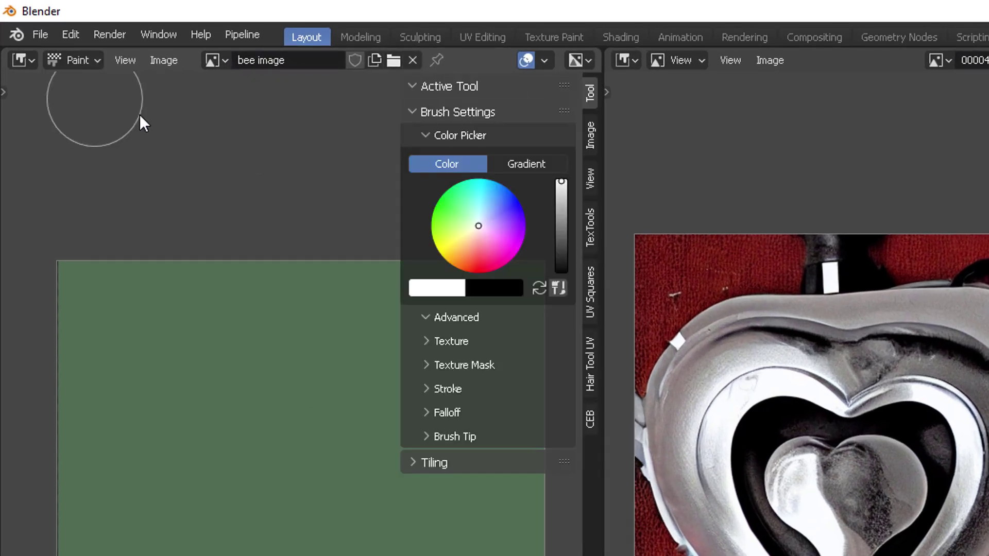
Paint the bee's yellow head, shrinking the brush to about 20 px.
left_click_drag(471, 236, 435, 264)
left_click(196, 412)
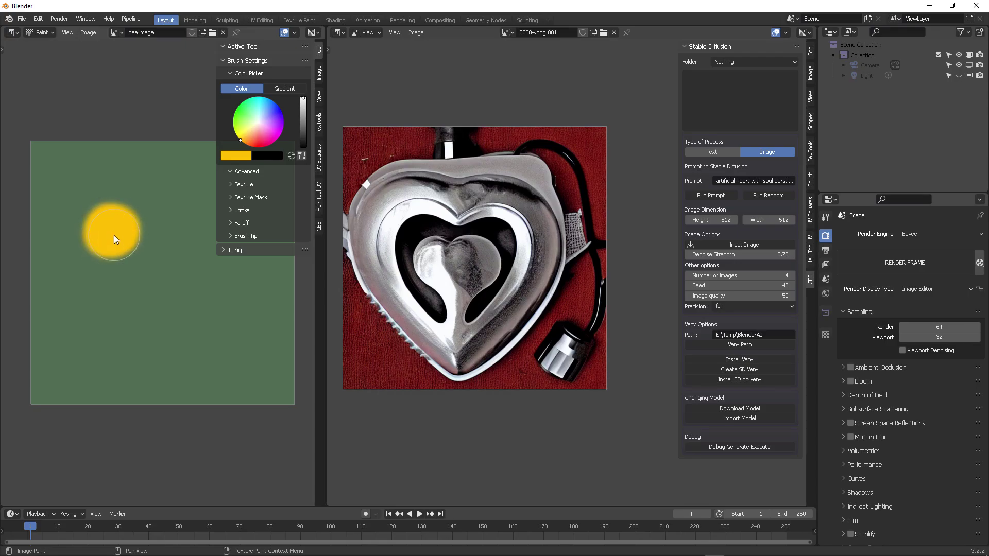
key("f")
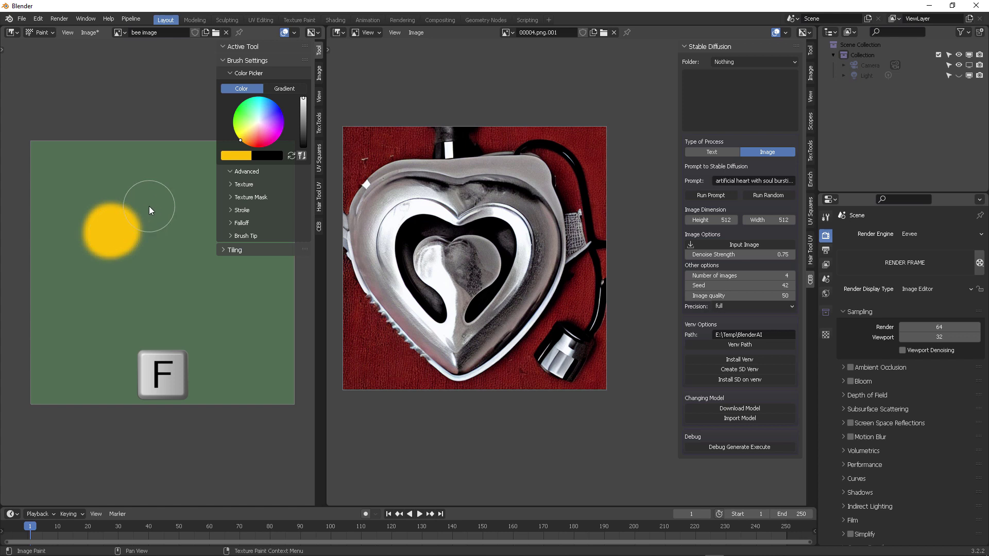
left_click(130, 209)
mouse_move(103, 206)
left_mouse_down()
mouse_move(89, 220)
mouse_move(100, 242)
left_mouse_up()
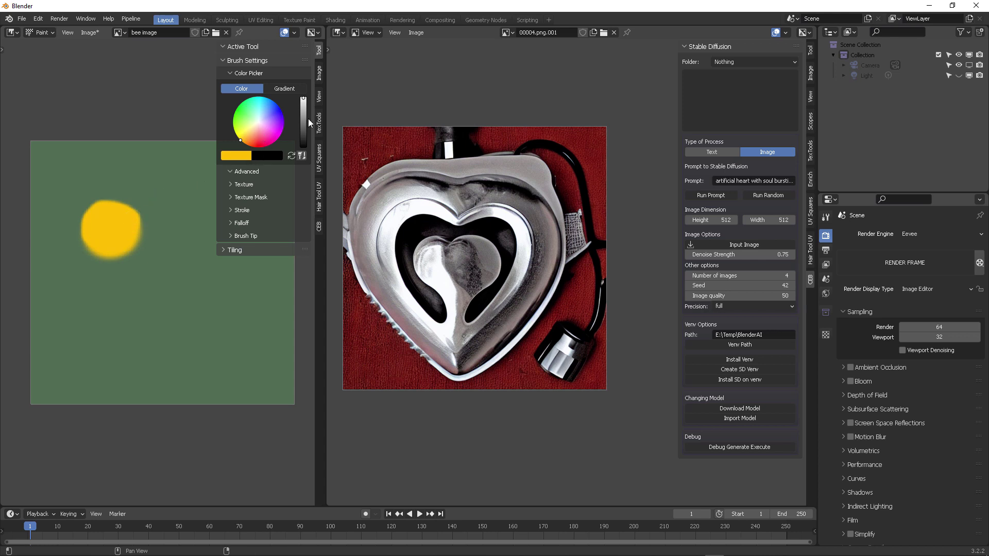
Paint two black eyes, pale green antennae and an orange body below the head.
left_click(303, 147)
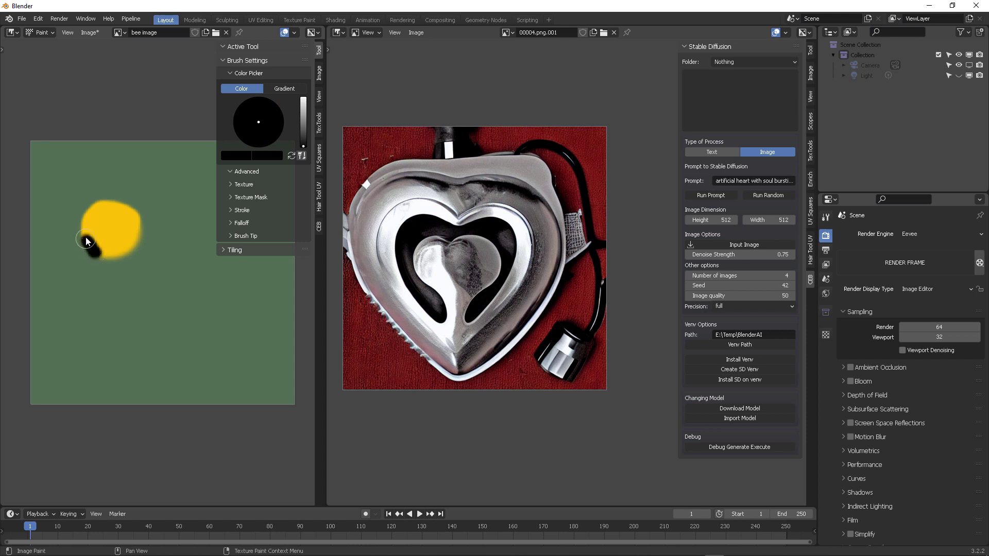
left_click_drag(134, 235, 156, 179)
left_click(303, 99)
left_click(253, 120)
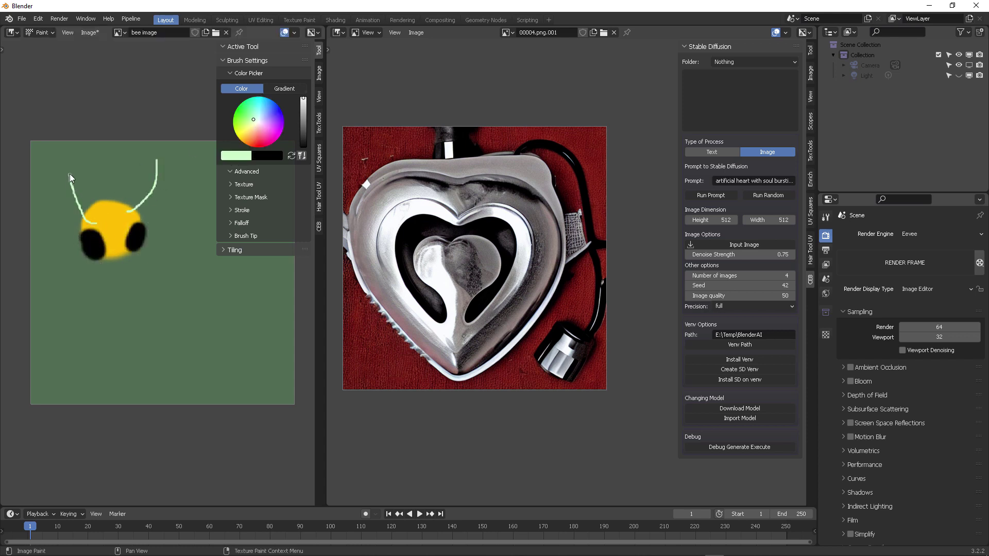
left_click(244, 144)
mouse_move(131, 274)
left_mouse_down()
mouse_move(116, 291)
mouse_move(143, 301)
left_mouse_up()
left_click(303, 146)
Switch to the Line stroke method and paint black stripes across the body.
key("e")
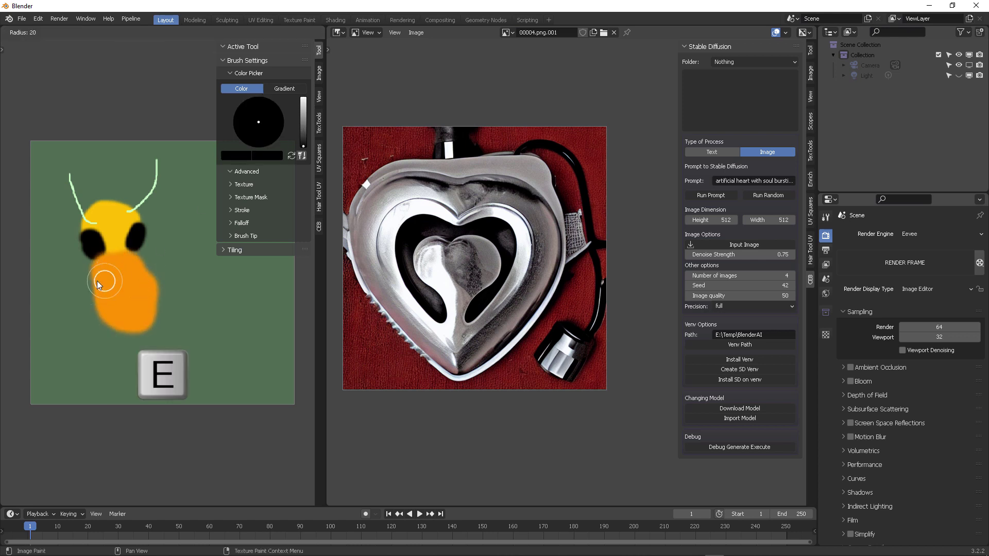
key("e")
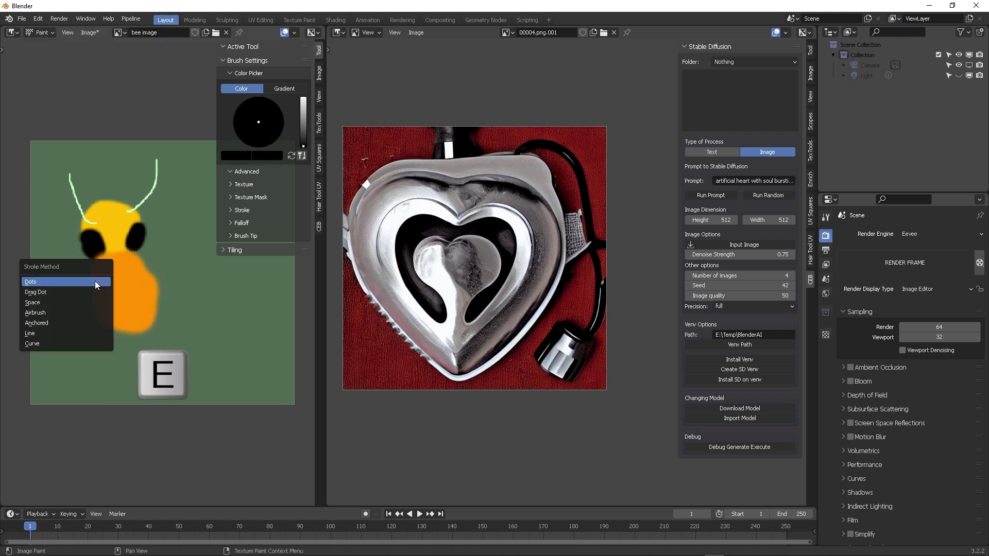
left_click(70, 333)
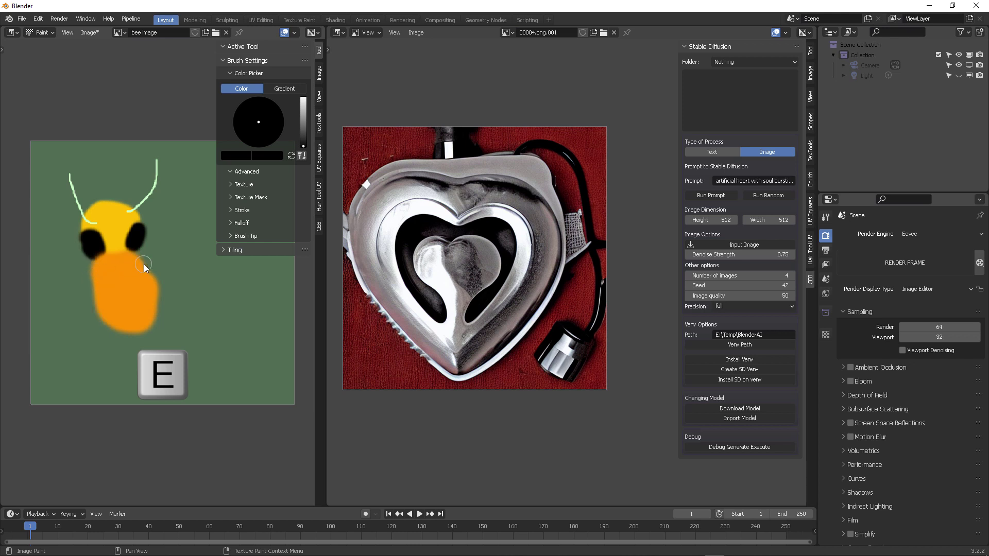
mouse_move(144, 264)
left_mouse_down()
mouse_move(92, 278)
mouse_move(156, 290)
mouse_move(109, 328)
left_mouse_up()
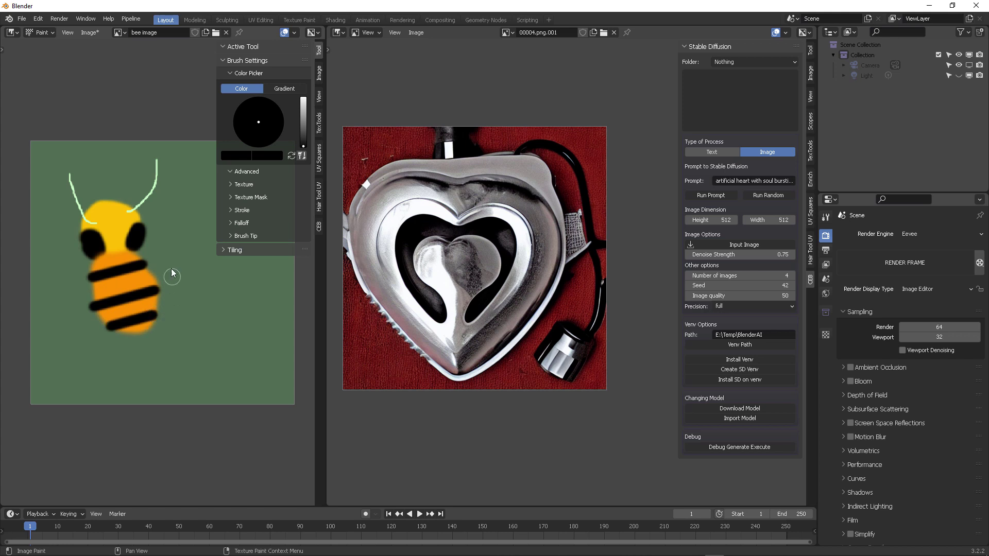
Paint straight orange legs on both sides of the bee.
left_click(303, 99)
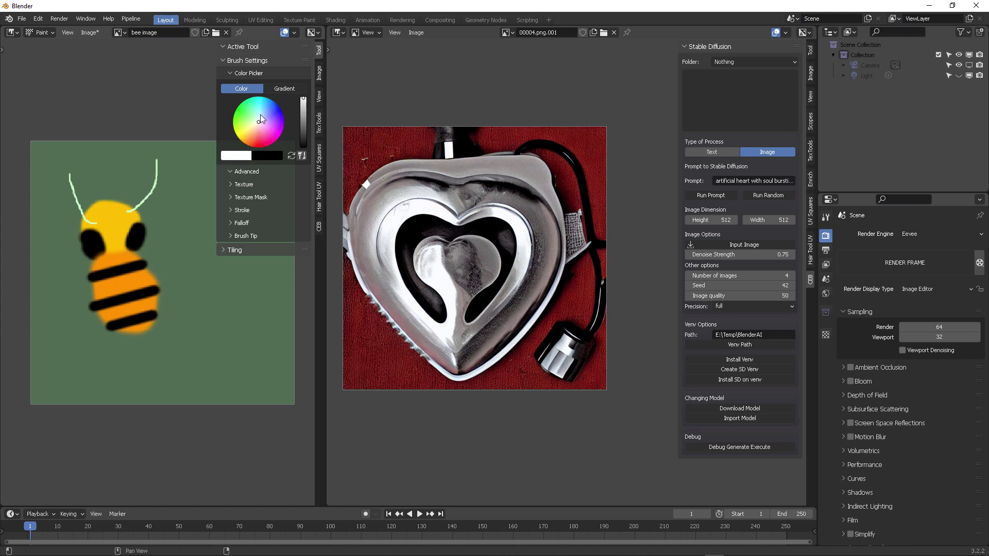
left_click(245, 138)
mouse_move(183, 267)
left_mouse_down()
mouse_move(152, 266)
mouse_move(159, 241)
left_mouse_up()
mouse_move(160, 240)
left_mouse_down()
mouse_move(139, 264)
mouse_move(61, 264)
left_mouse_up()
left_click_drag(61, 264, 48, 283)
left_click_drag(97, 302, 66, 294)
left_click_drag(157, 314, 200, 329)
left_click_drag(156, 282, 195, 300)
Return to freehand strokes and paint solid cyan wings over the body.
left_click(257, 109)
key("e")
left_click(126, 180)
left_click_drag(119, 270, 133, 269)
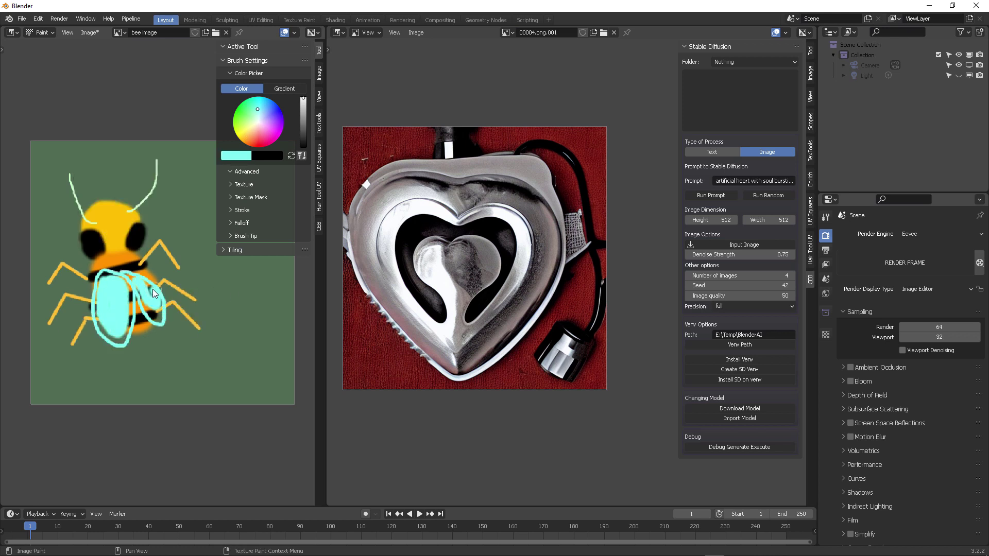
left_click(140, 284)
Save the painting to the Desktop as bee image.png with 0% compression.
left_click(89, 32)
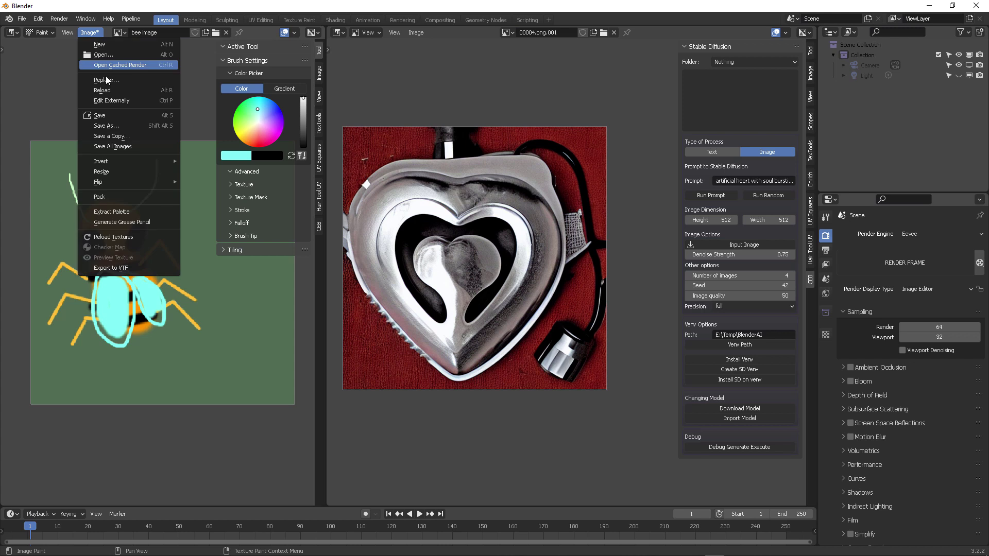
left_click(122, 124)
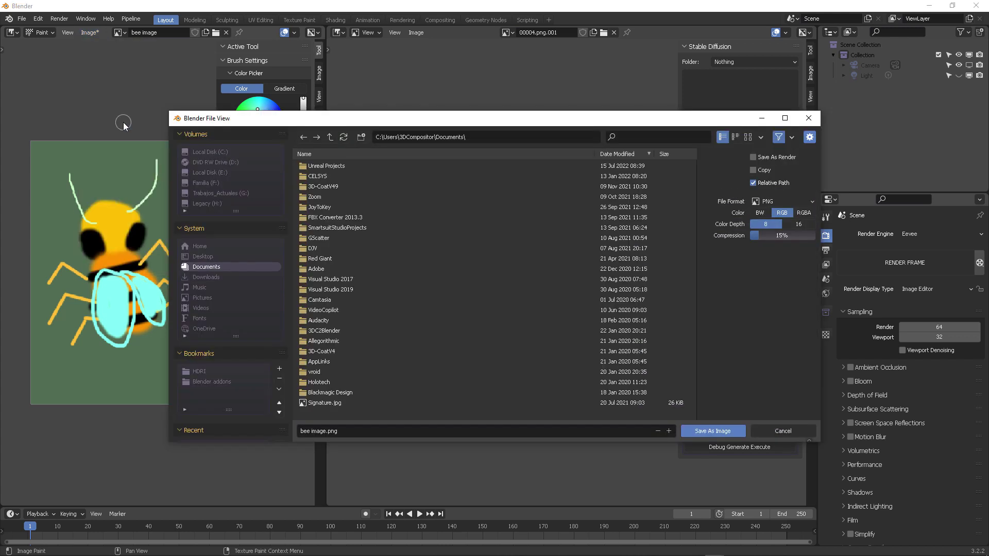
left_click(202, 256)
left_click_drag(772, 236, 752, 235)
left_click(712, 431)
left_click(319, 72)
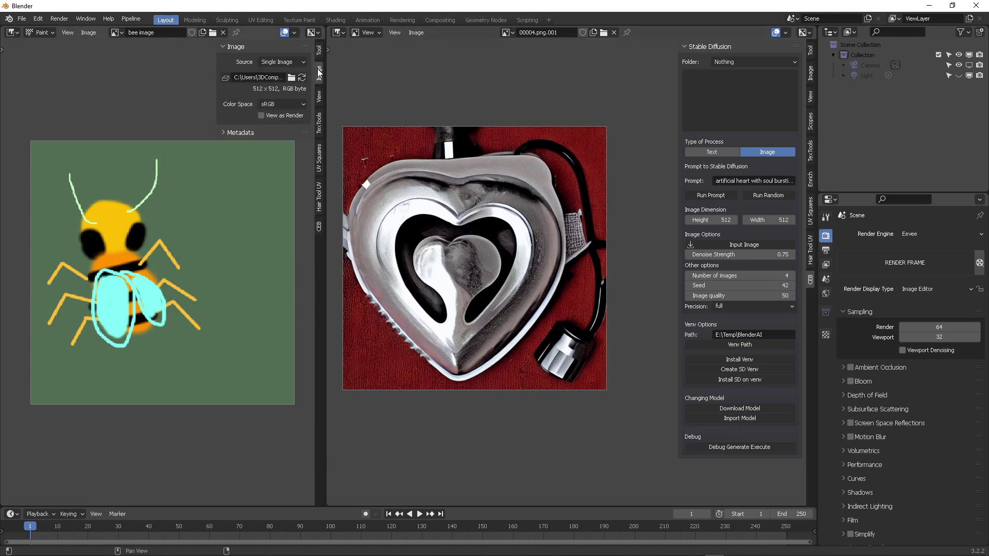
Show bee image in the right-hand image editor.
left_click(507, 32)
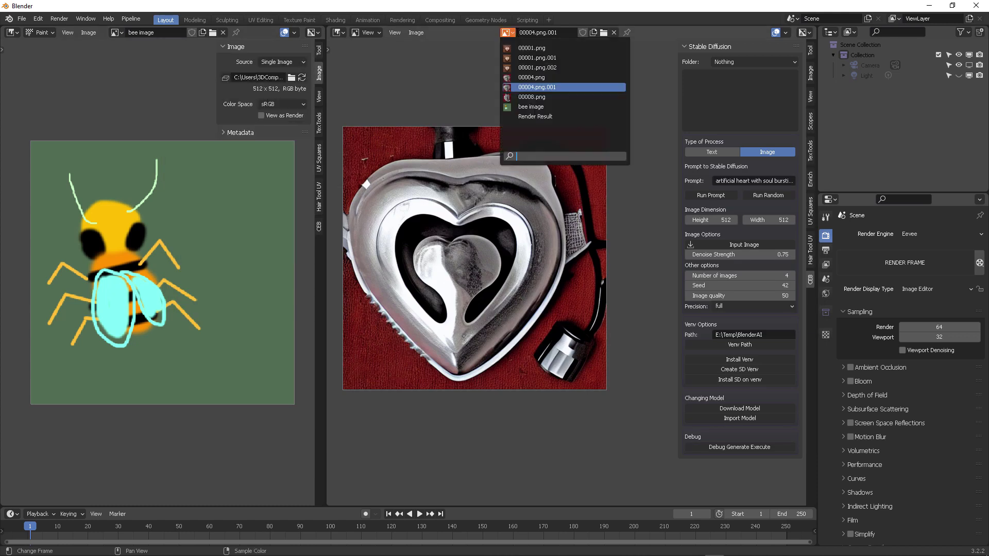
key("Down")
key("Down")
key("Return")
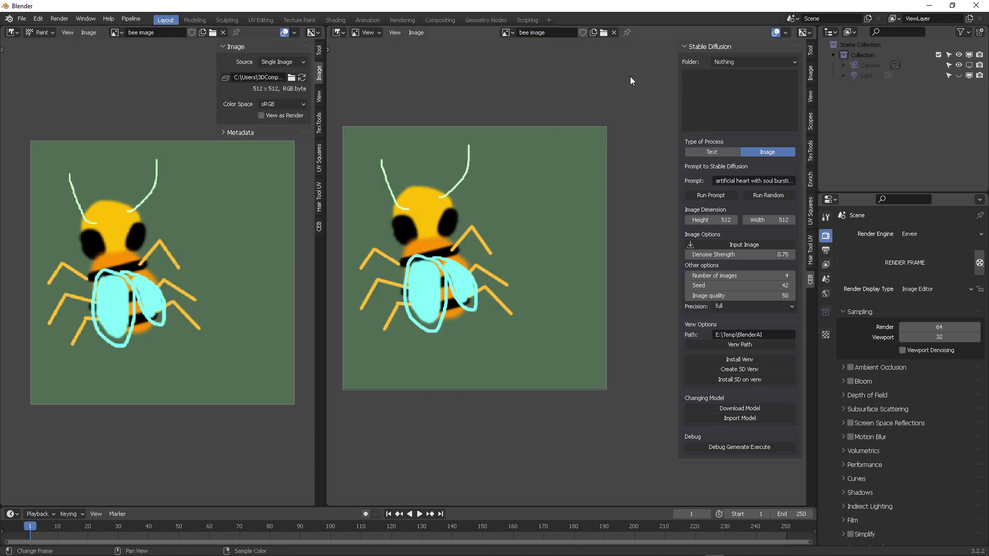
left_click(760, 63)
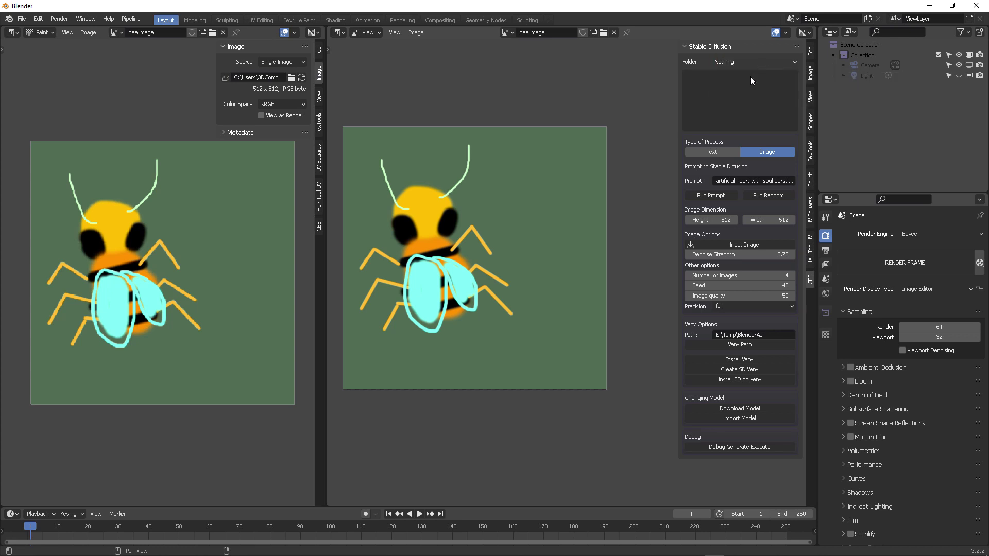
Replace the prompt with 'realistic bee, 84 mm lens in the grass'.
left_click(753, 181)
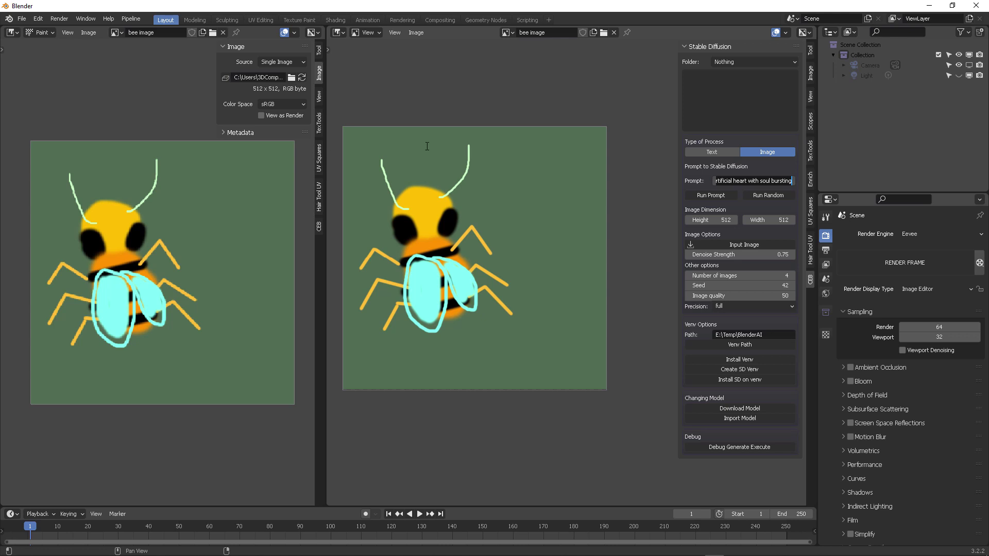
key("ctrl+a")
type("realistic bee, ")
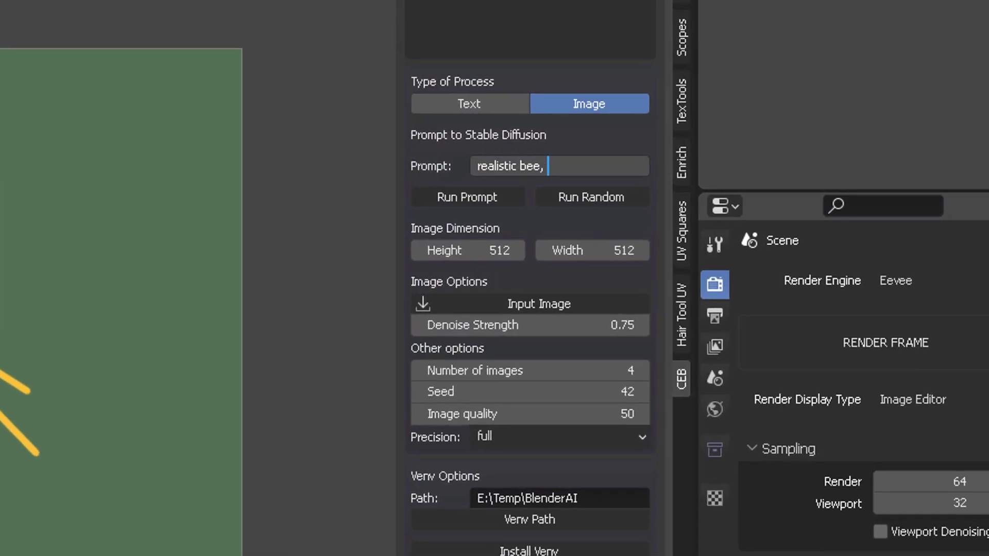
type("24")
key("BackSpace")
key("BackSpace")
type("84 mm lens in the grass")
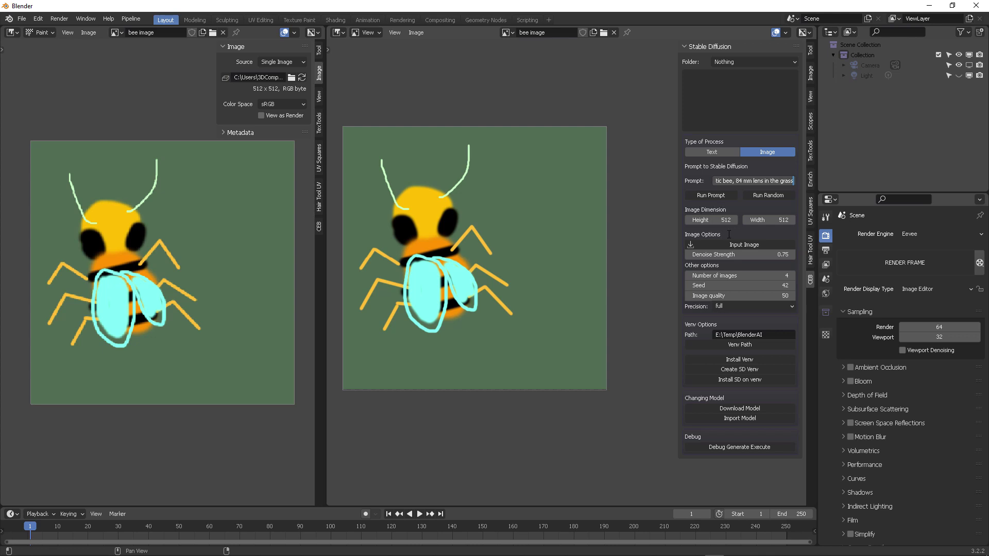
key("Return")
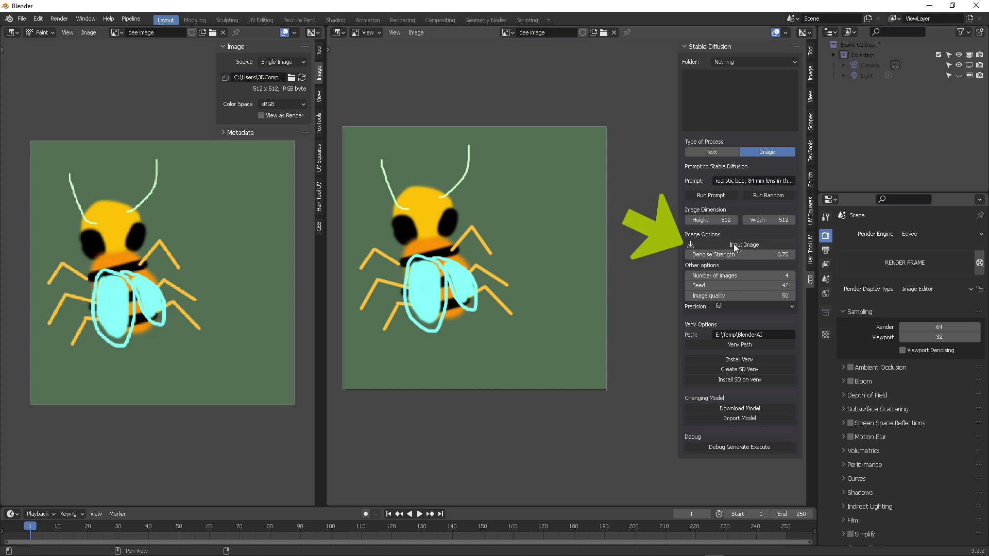
Load bee image.png from the Desktop as the Stable Diffusion input image.
left_click(731, 246)
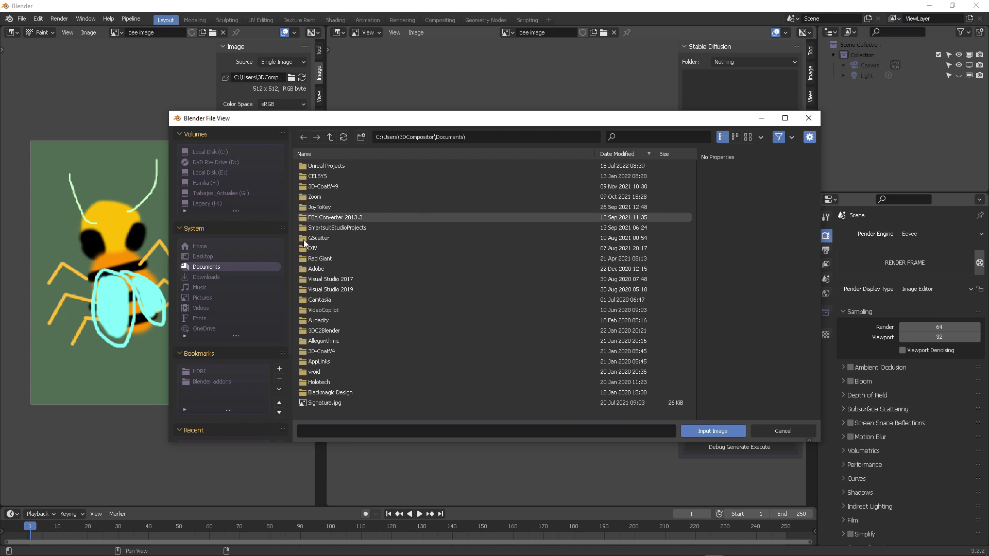
left_click(220, 256)
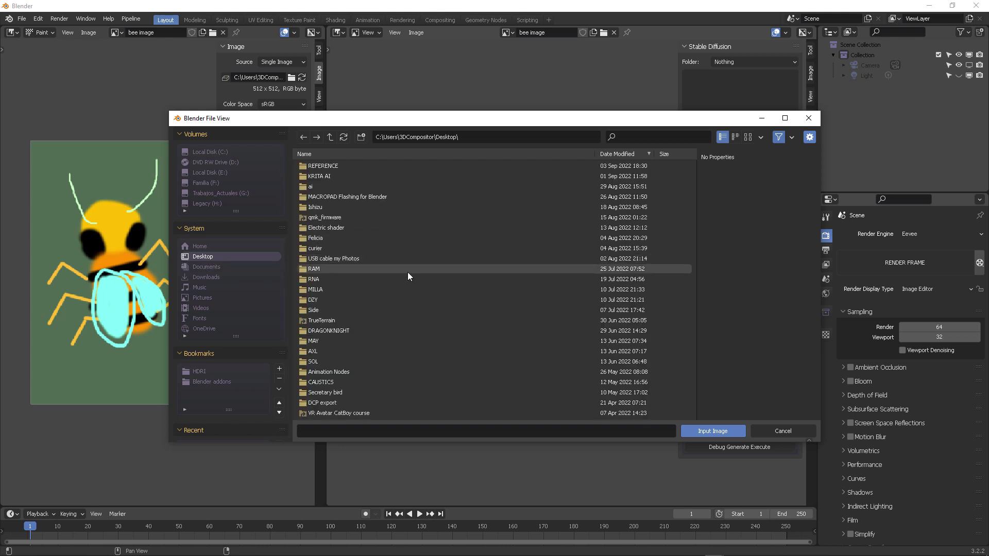
scroll(405, 263, "down", 10)
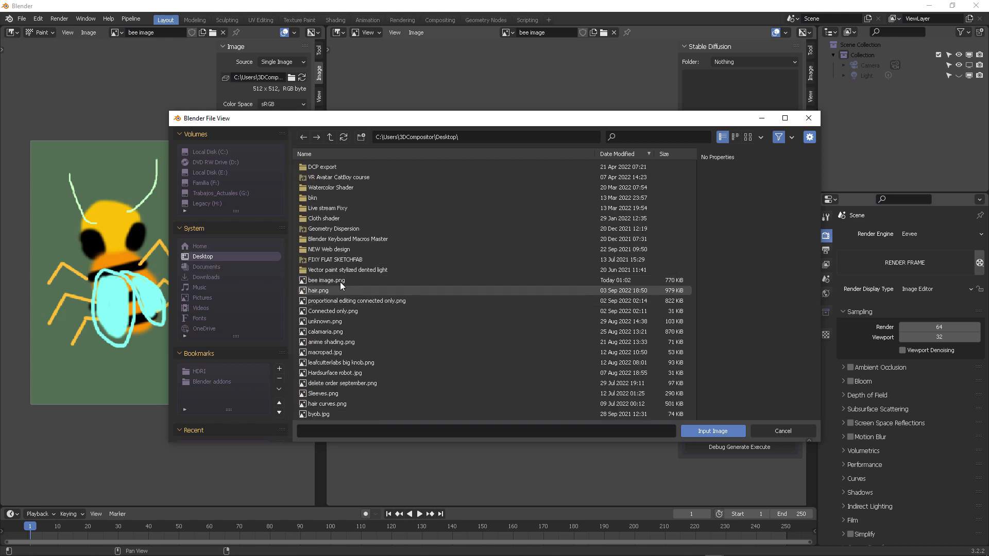
left_click(342, 280)
left_click(712, 431)
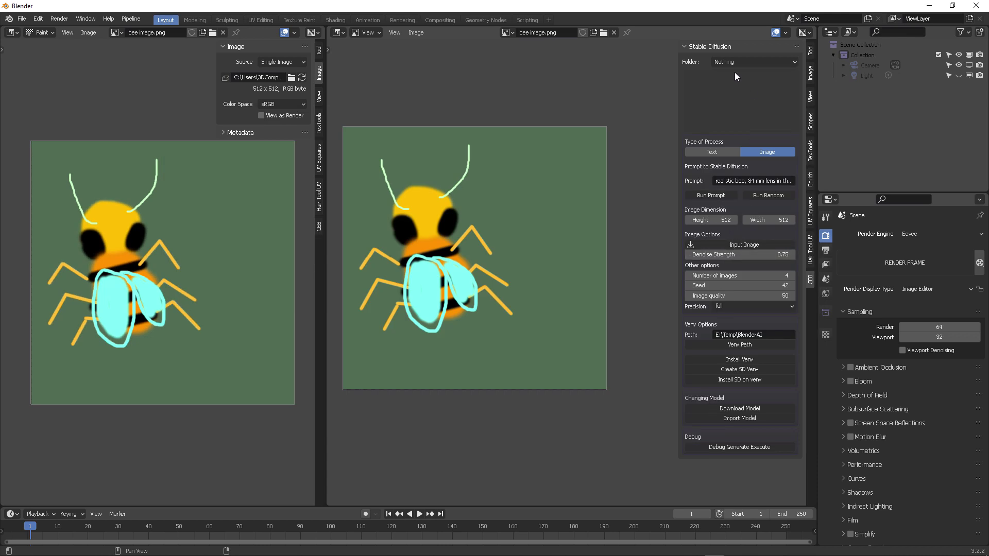
Reload the painted bee as input image and show bee image.png.001 in the right Image Editor.
left_click(507, 33)
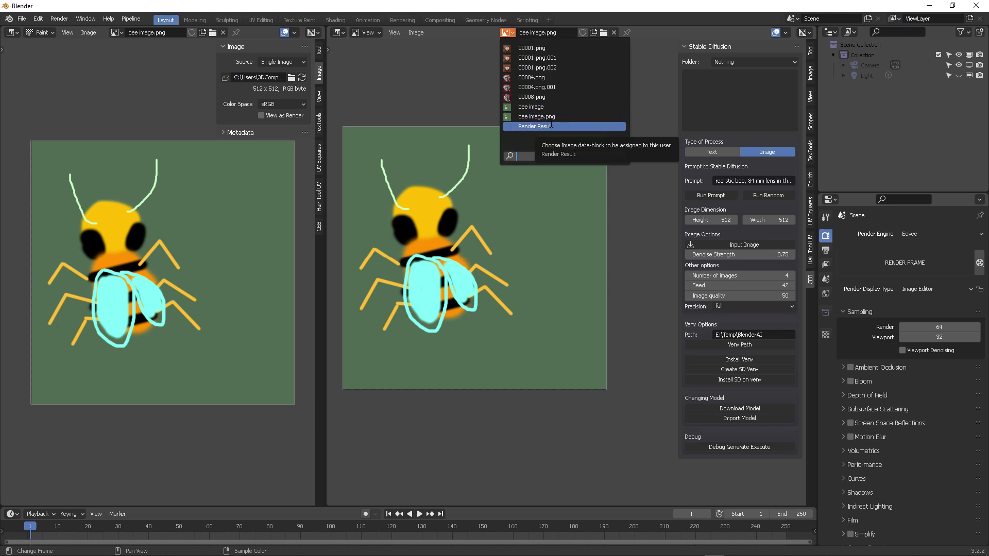
key("Return")
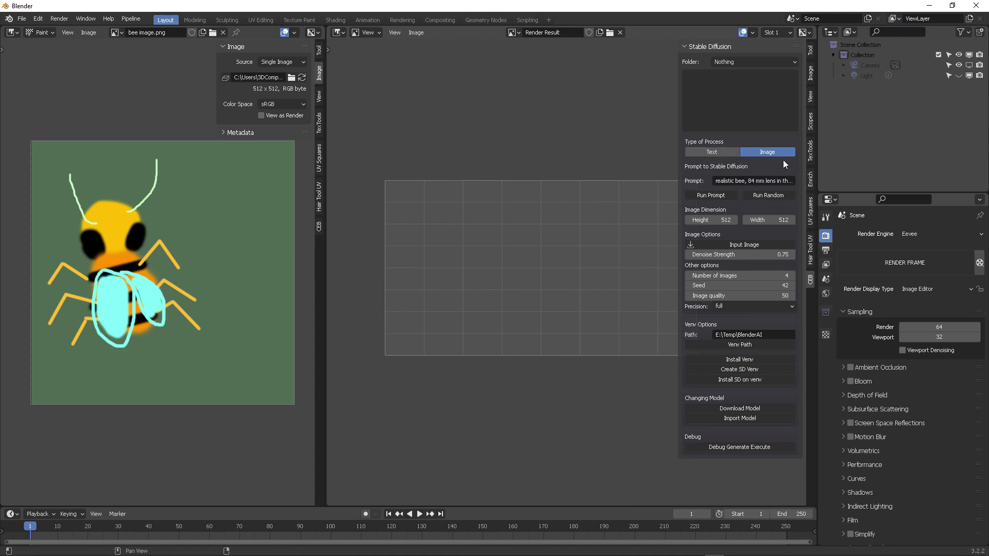
left_click(732, 246)
scroll(424, 314, "down", 7)
left_click(710, 431)
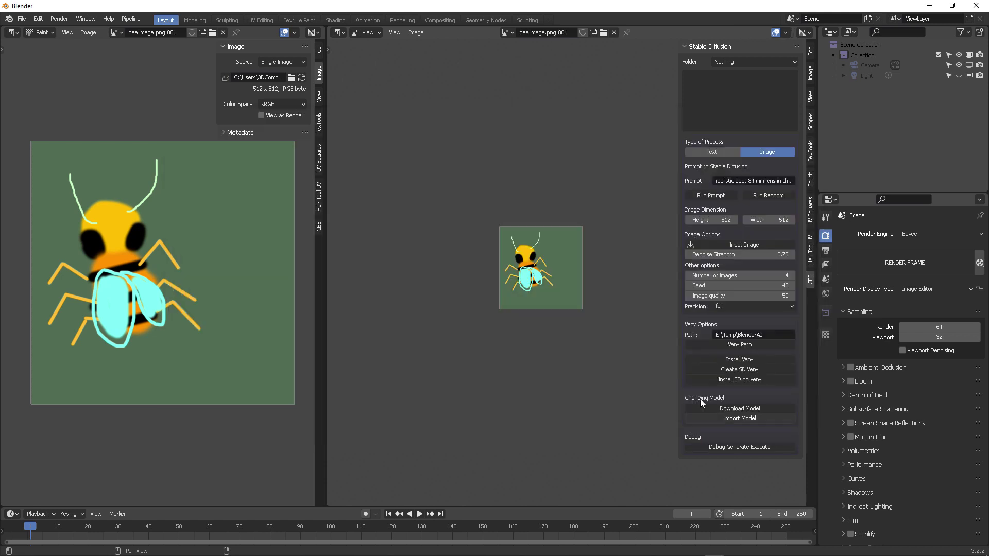
left_click(507, 33)
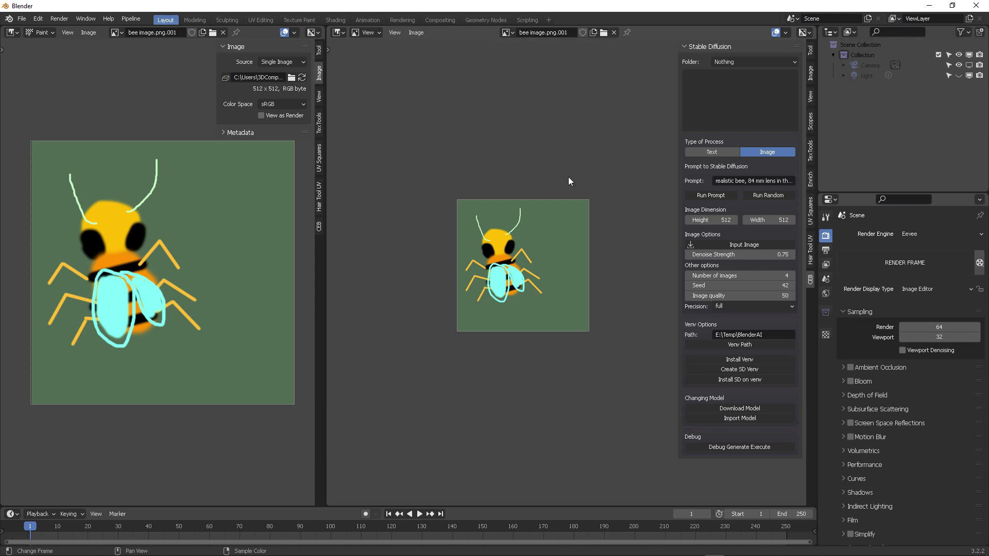
scroll(572, 187, "up", 2)
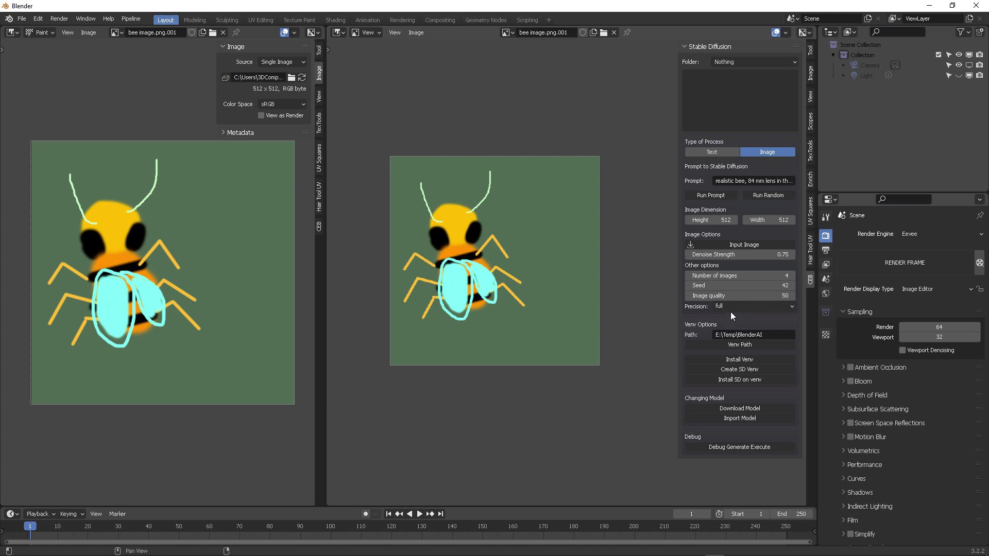
Run img2img generation from the bee sketch to produce a realistic bee in the grass.
left_click(703, 197)
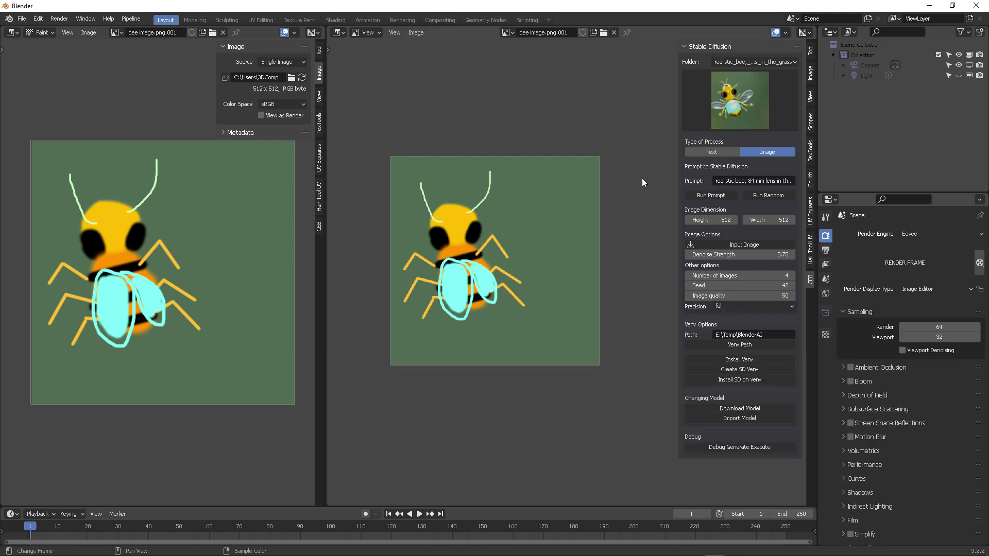
scroll(601, 131, "up", 2)
Choose the realistic_bee output folder in the Stable Diffusion panel's Folder list.
scroll(600, 131, "down", 1)
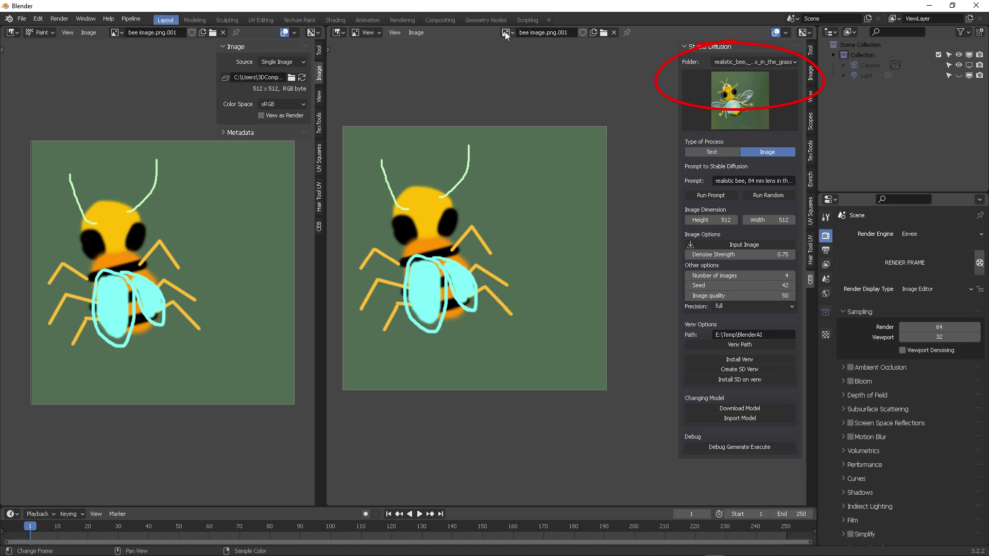
left_click(506, 33)
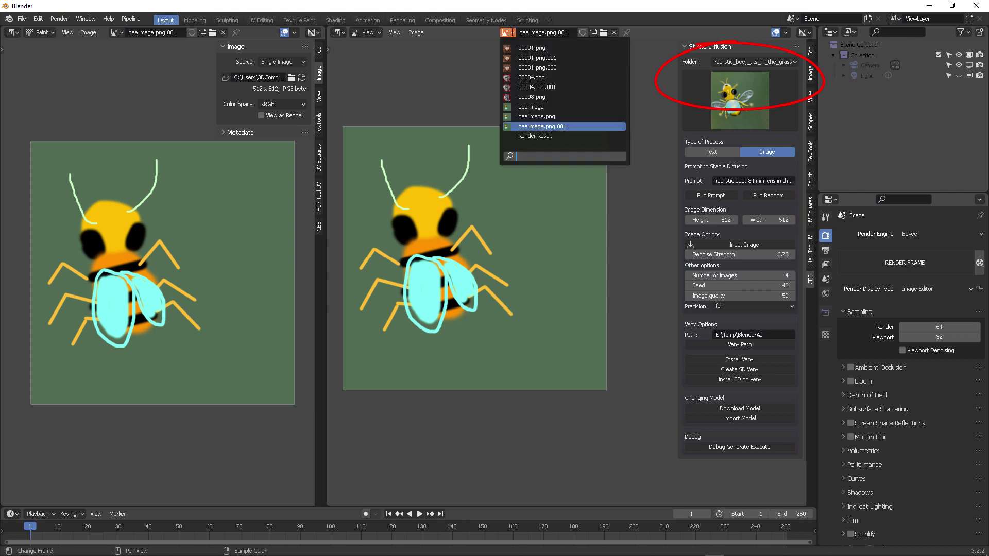
left_click(581, 126)
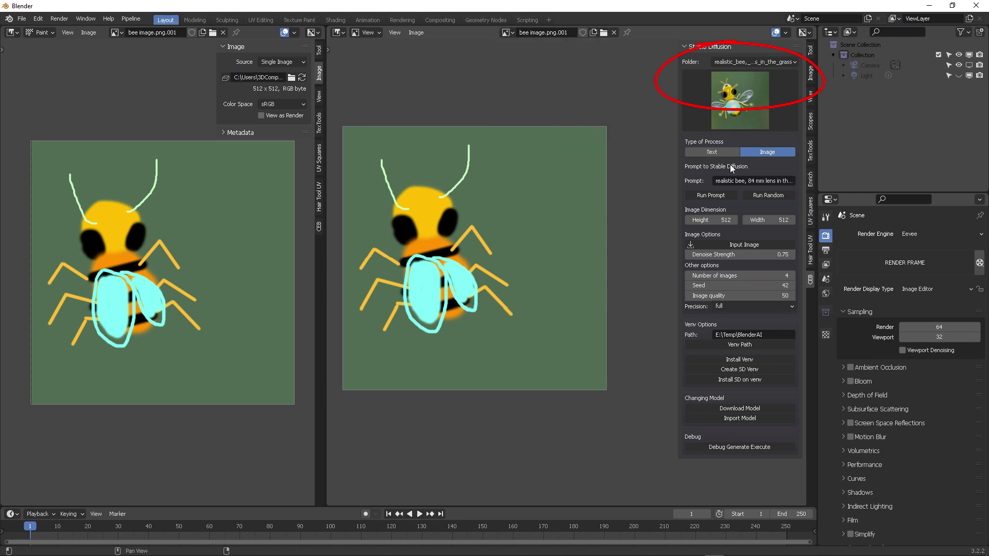
left_click(741, 61)
left_click(738, 74)
left_click(737, 94)
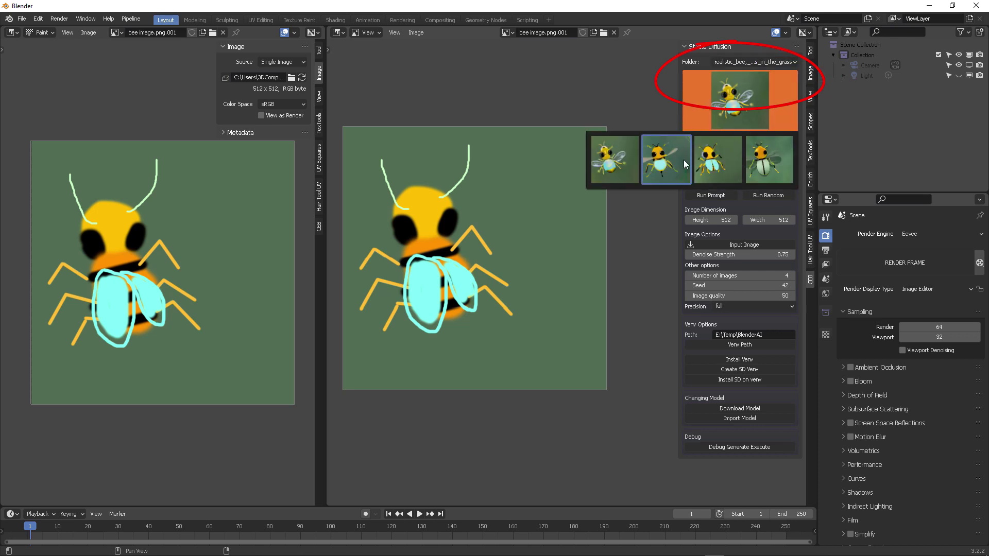
Widen and enlarge the Stable Diffusion sidebar, then preview the fourth generated bee.
left_click_drag(679, 107, 626, 124)
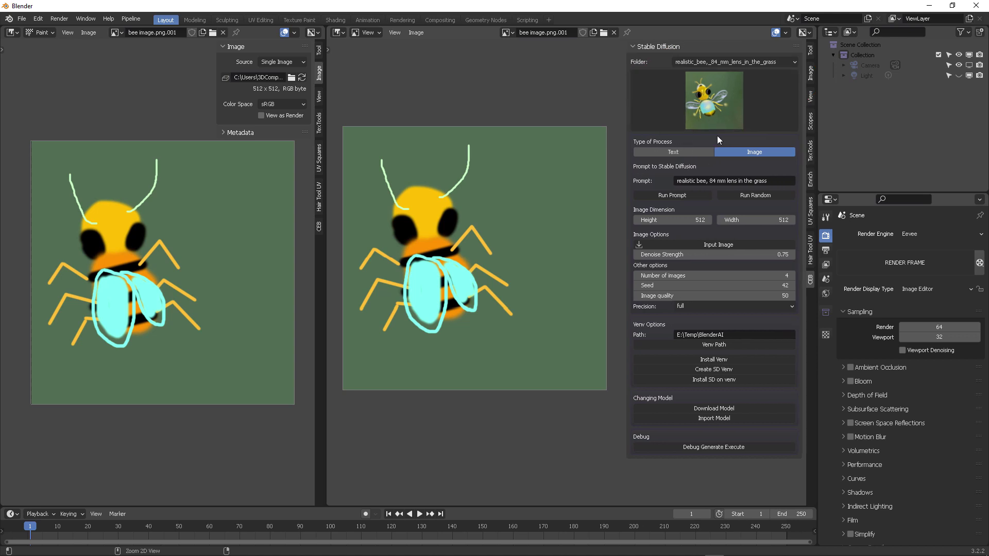
middle_click_drag(694, 132, 768, 131, "ctrl")
scroll(772, 141, "up", 6)
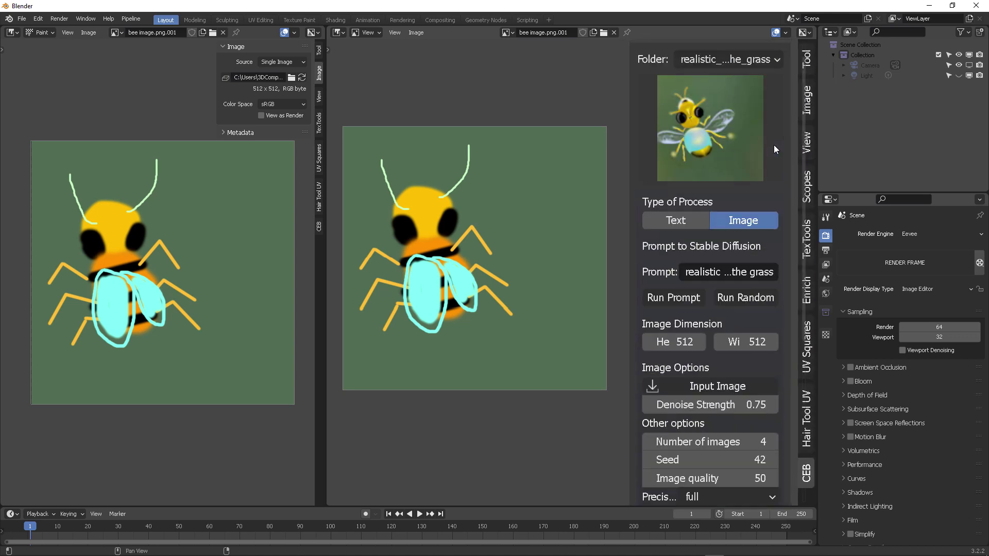
left_click(719, 153)
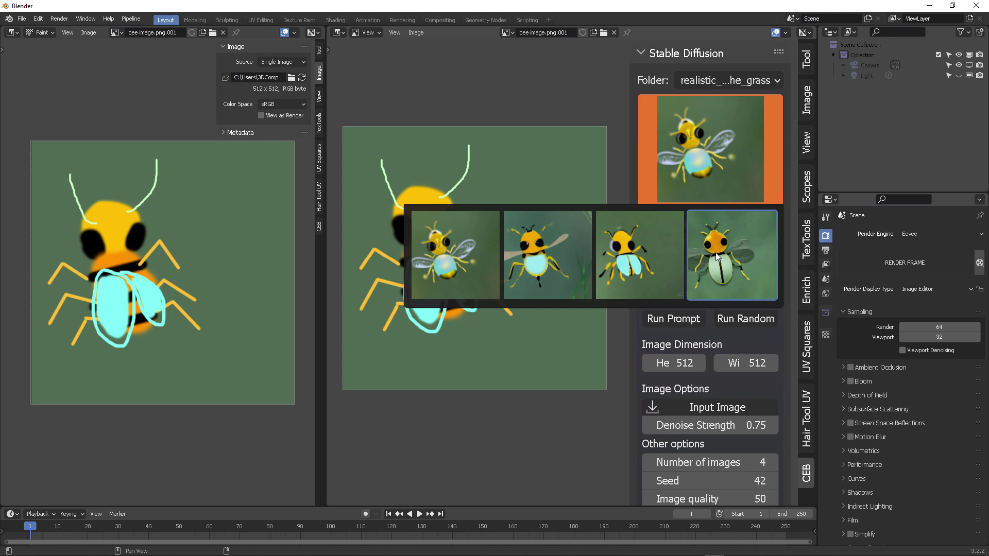
left_click(713, 266)
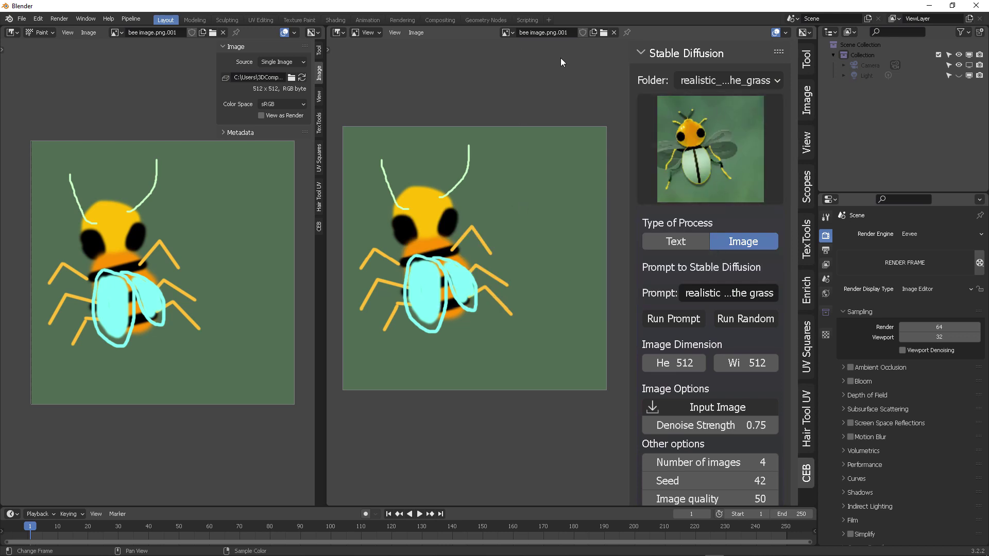
Compare the second and fourth generated bees, keeping the realistic_bee folder selected.
left_click(507, 32)
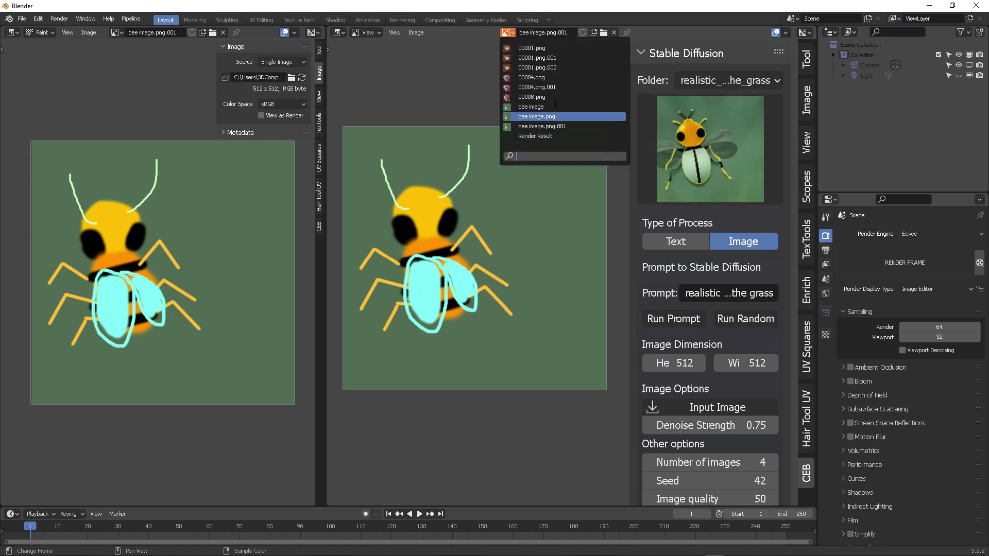
left_click(722, 137)
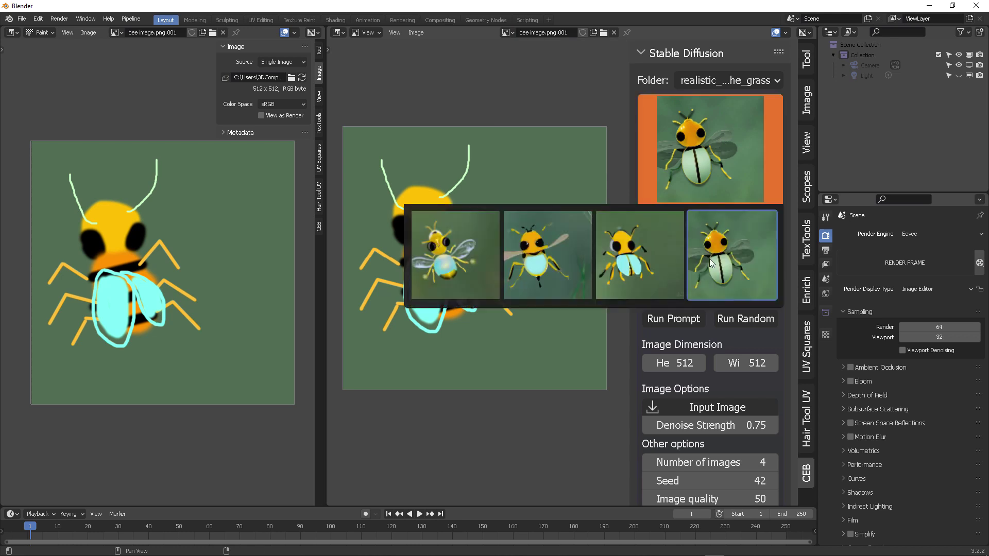
left_click(547, 265)
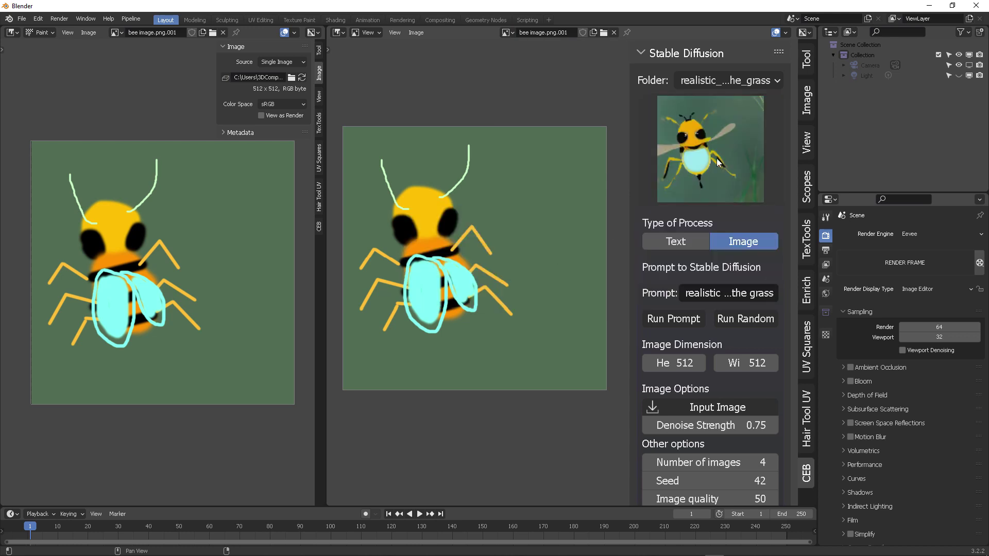
left_click(756, 161)
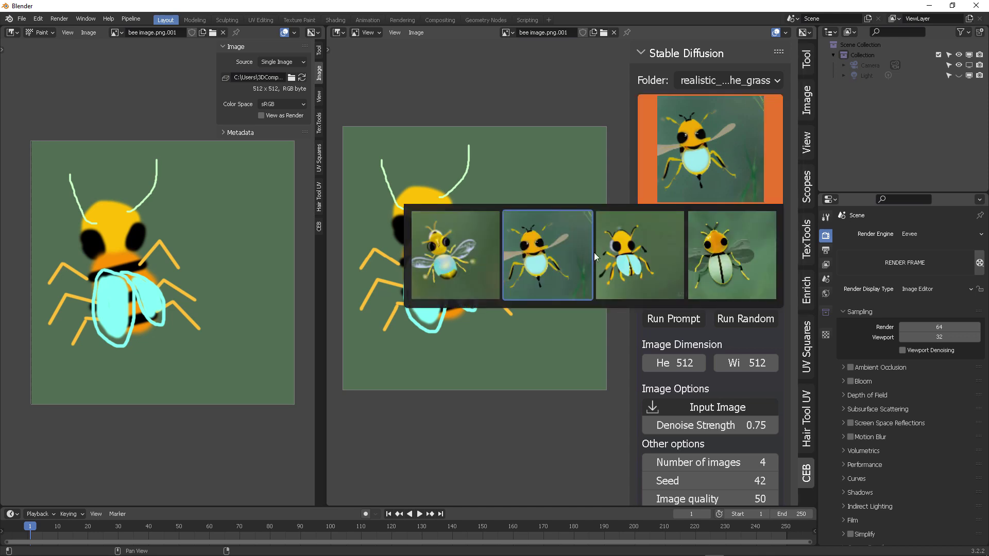
left_click(721, 257)
scroll(749, 294, "down", 1)
scroll(749, 294, "down", 2)
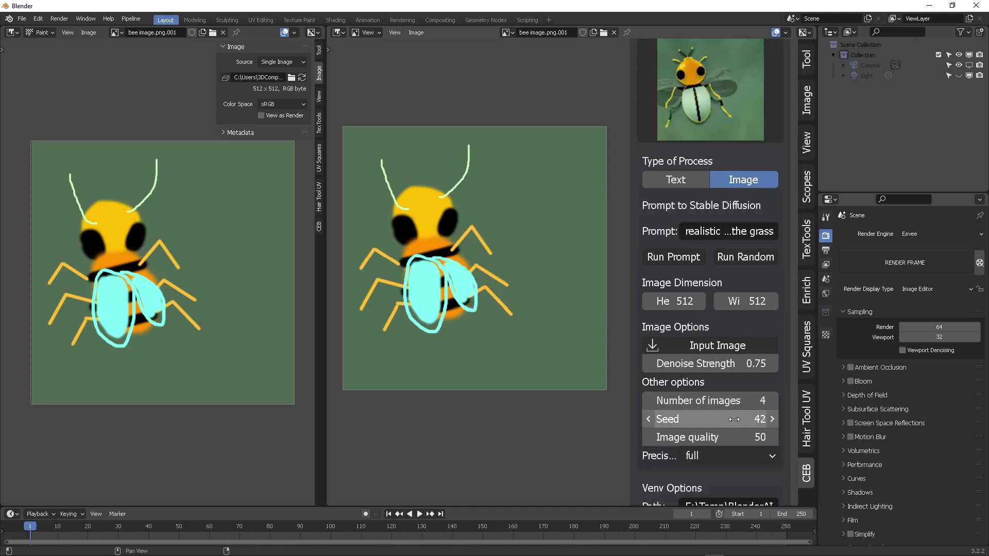
scroll(733, 414, "up", 3)
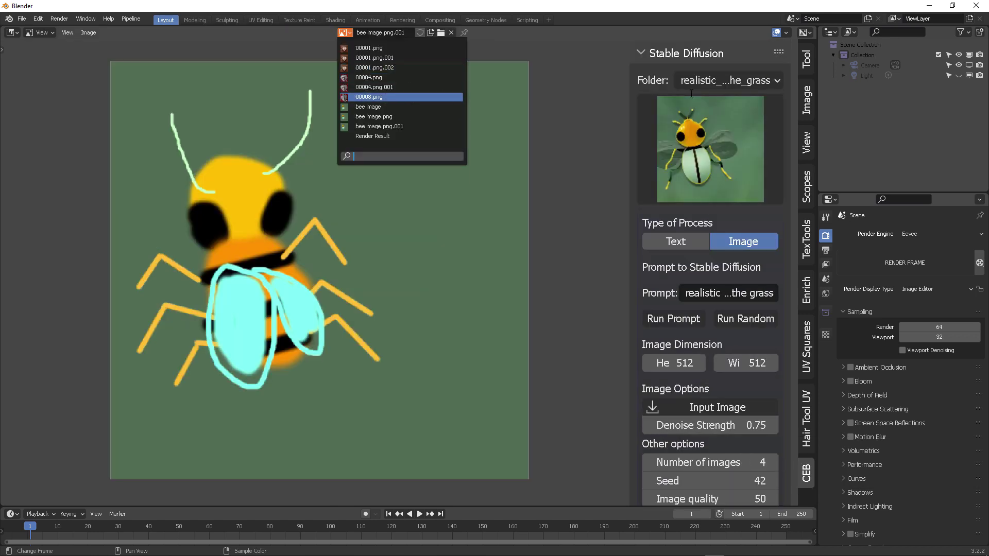
left_click(702, 86)
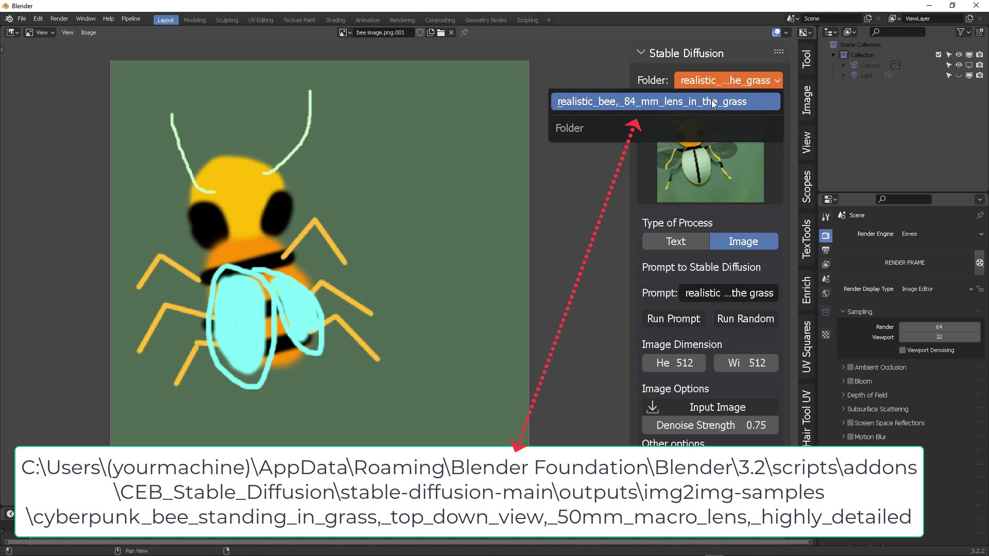
left_click(712, 102)
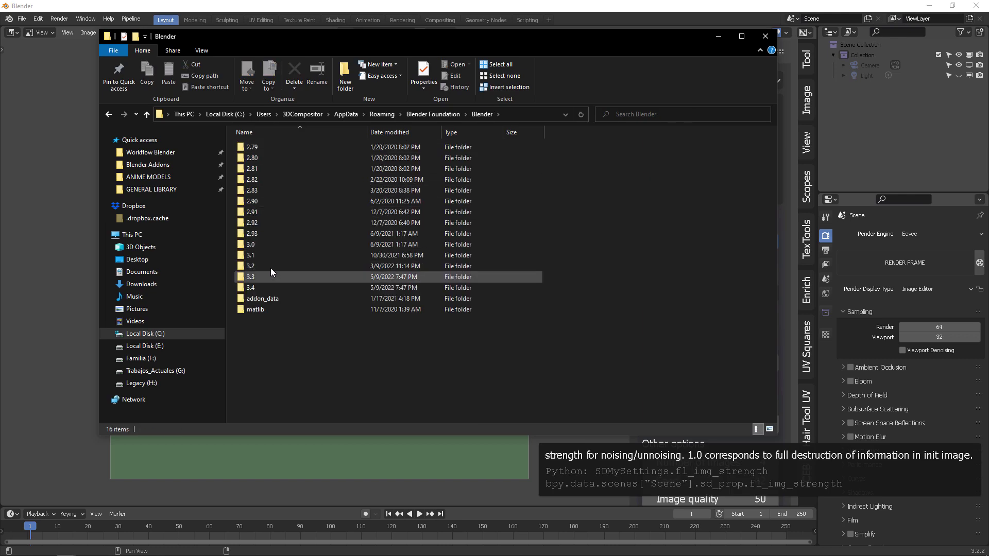
Browse Explorer into the add-on's outputs/img2img-samples/realistic_bee_84_mm_lens_in_the_grass folder.
double_click(270, 266)
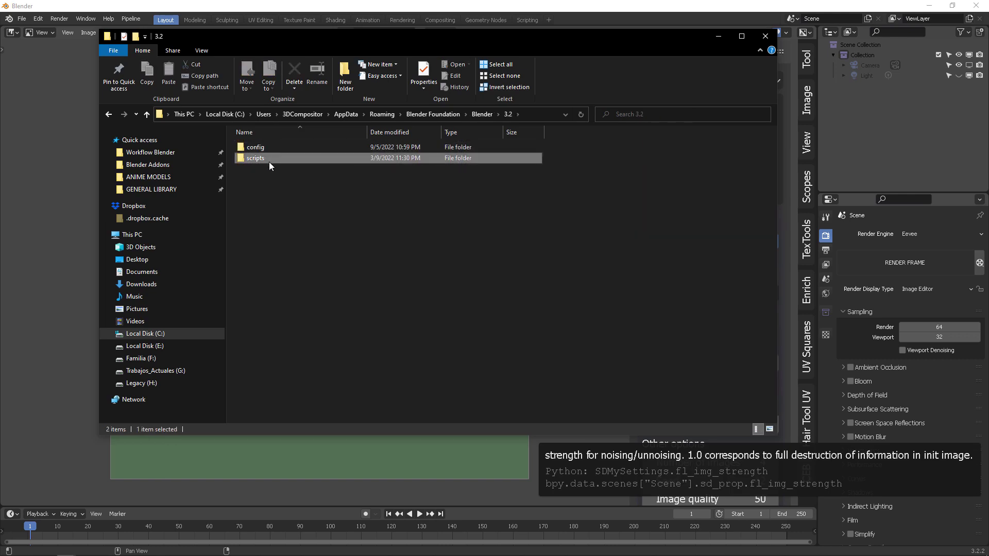
double_click(266, 158)
double_click(258, 149)
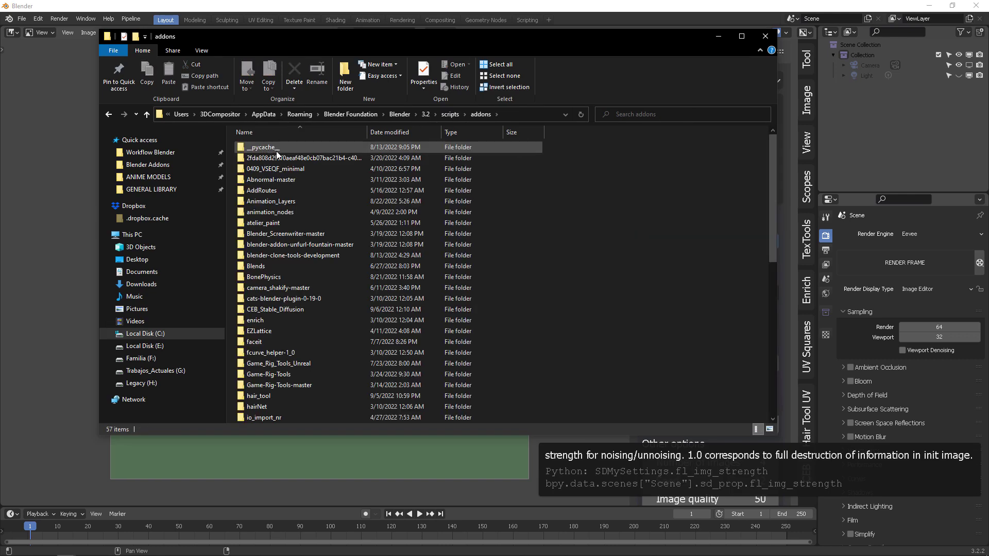
left_click(398, 131)
left_click(295, 278)
double_click(295, 279)
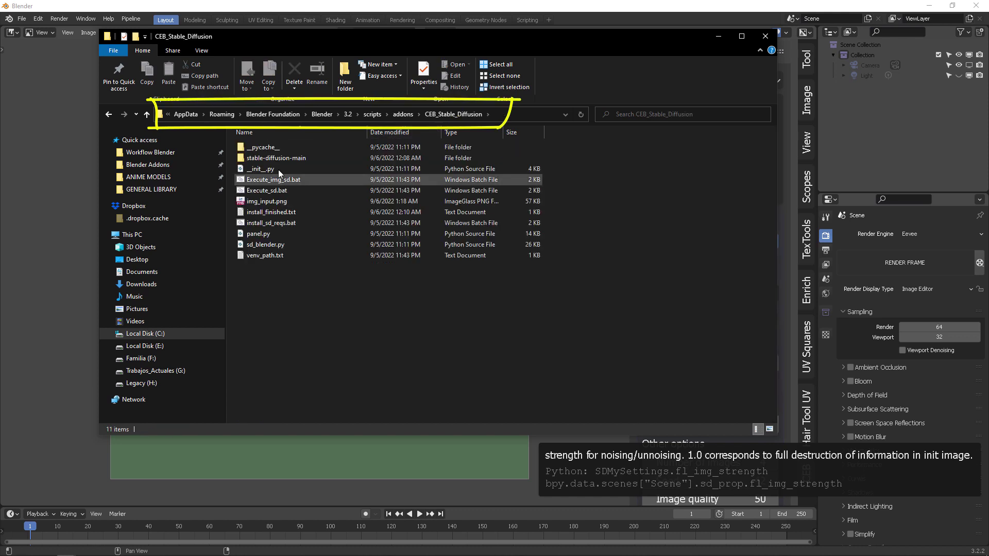
double_click(287, 157)
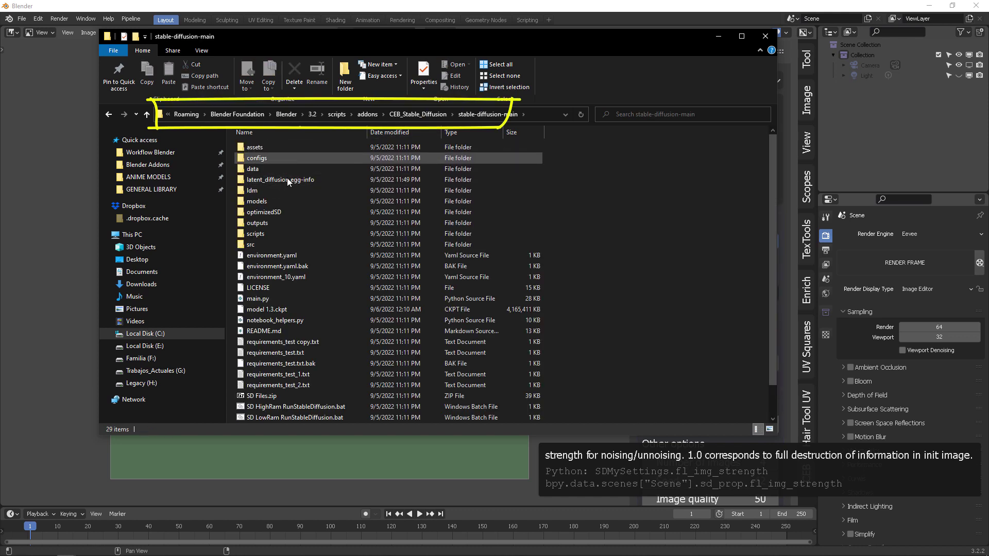
double_click(283, 223)
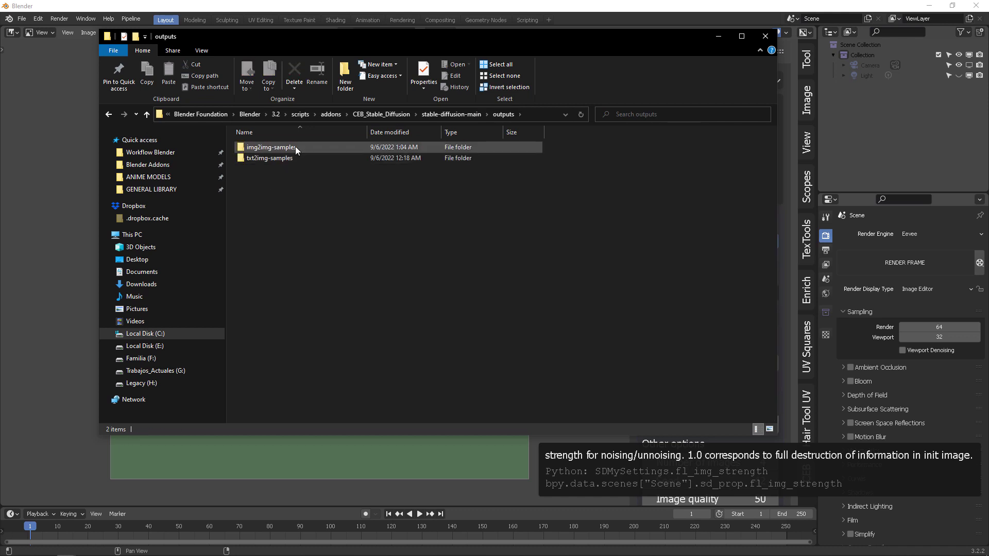
double_click(280, 147)
double_click(278, 149)
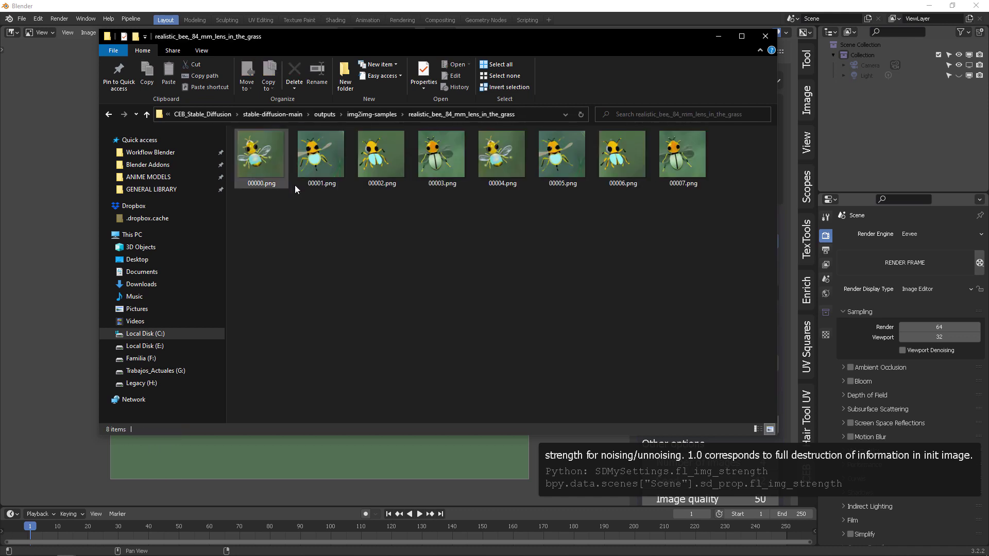
Review the bee results 00000–00007.png, ending with 00007.png selected.
left_click(442, 165)
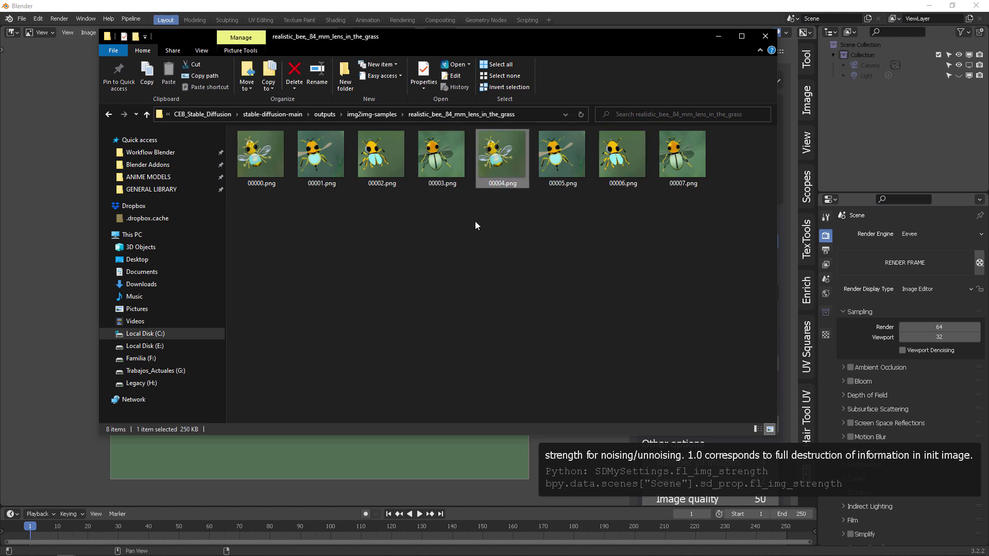
left_click_drag(484, 210, 275, 154)
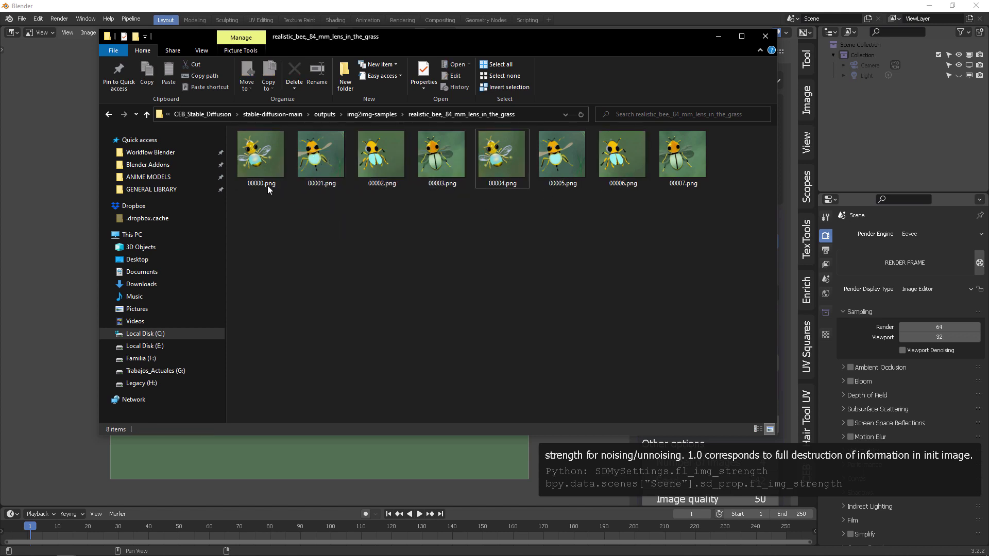
left_click(271, 168)
left_click(671, 157)
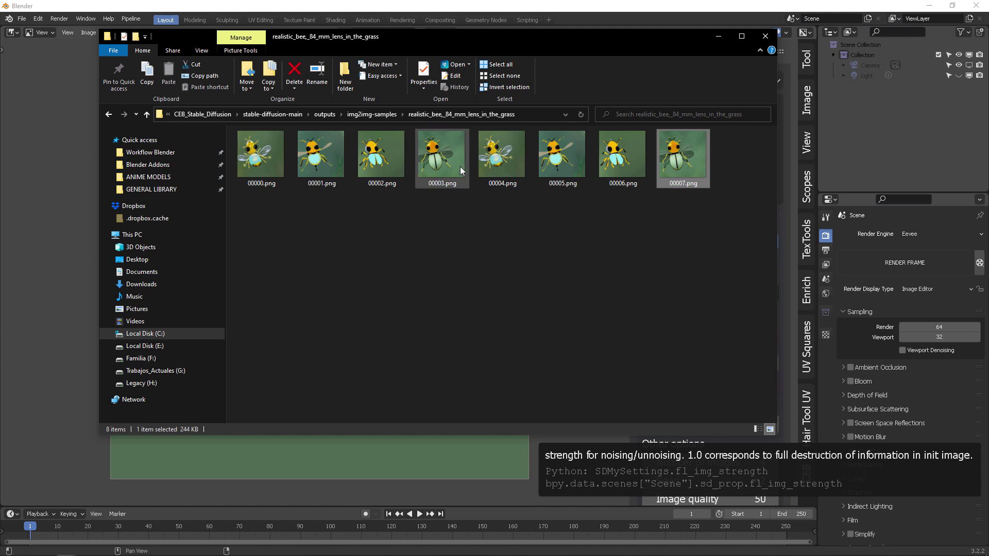
Set the Stable Diffusion Image quality to 80.
left_click(648, 451)
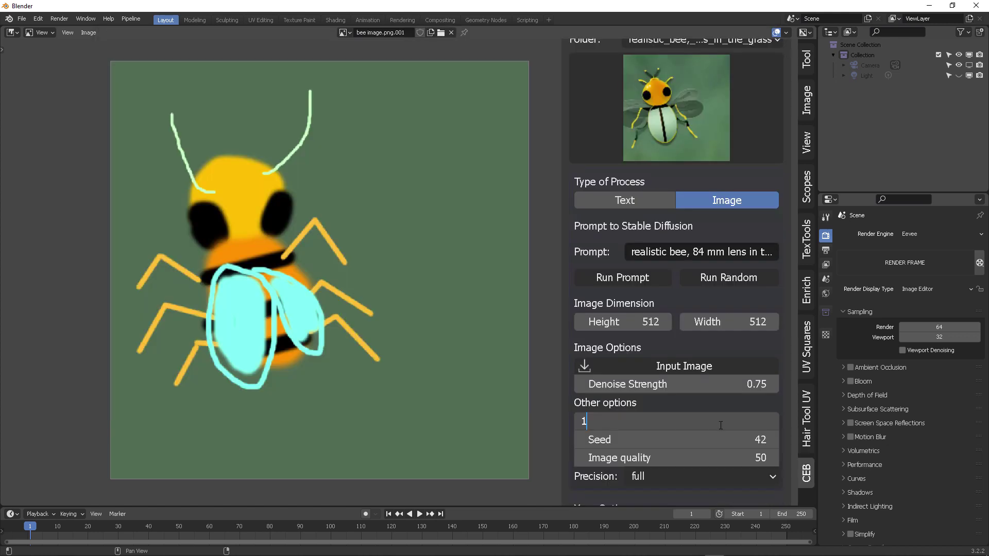
left_click(648, 444)
key("Return")
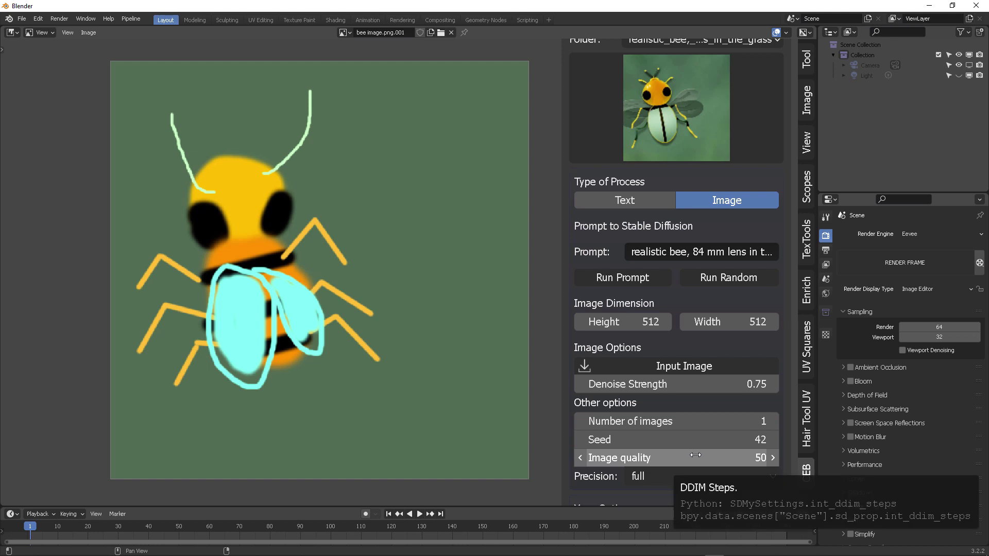
left_click(702, 456)
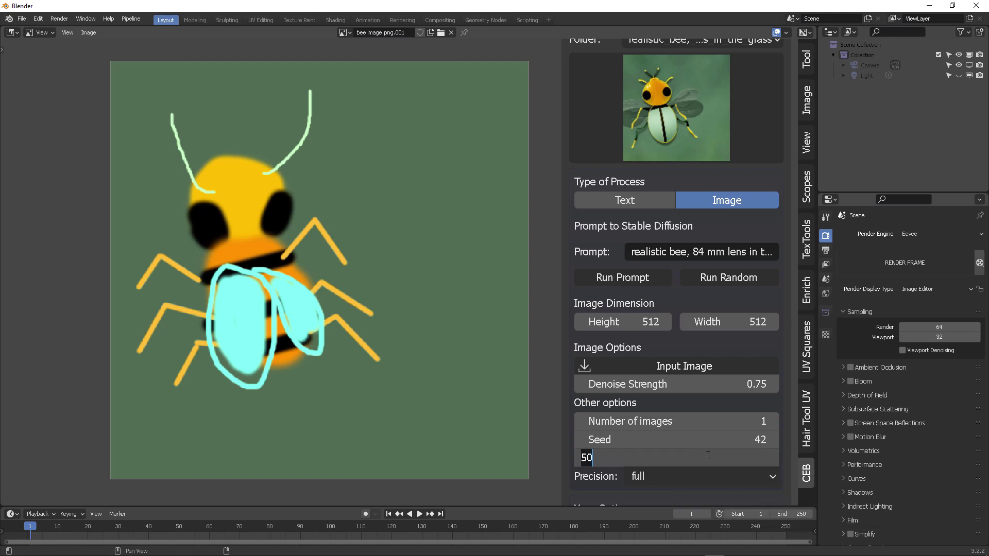
type("80")
key("Tab")
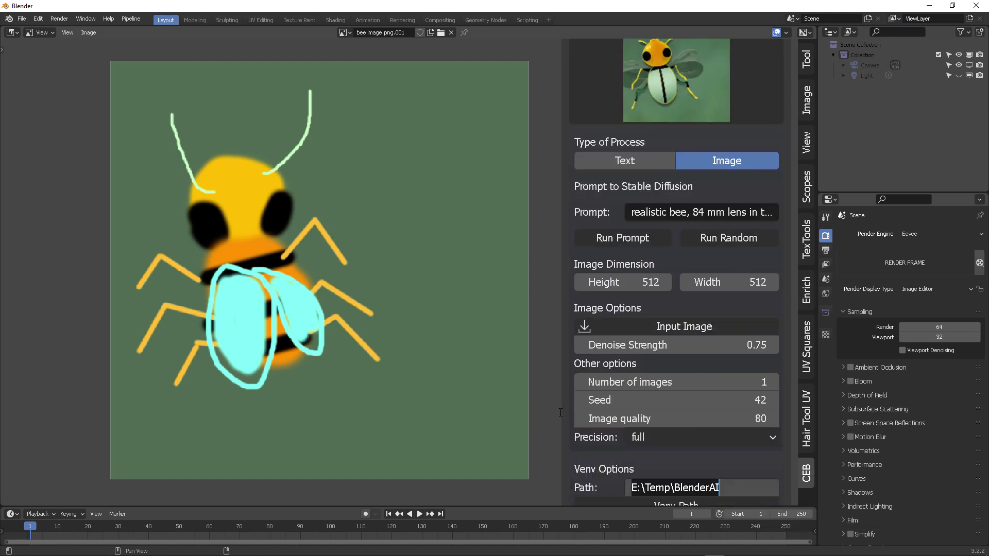
Raise the Seed to 43 and generate a new random bee variation.
left_click(562, 409)
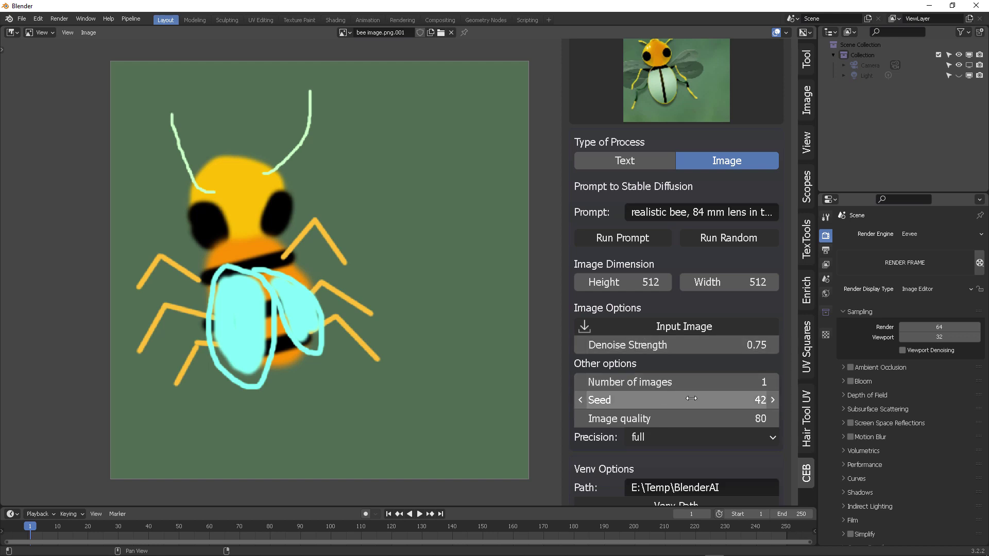
mouse_move(753, 405)
left_mouse_down()
mouse_move(762, 405)
mouse_move(753, 405)
left_mouse_up()
scroll(695, 361, "up", 3)
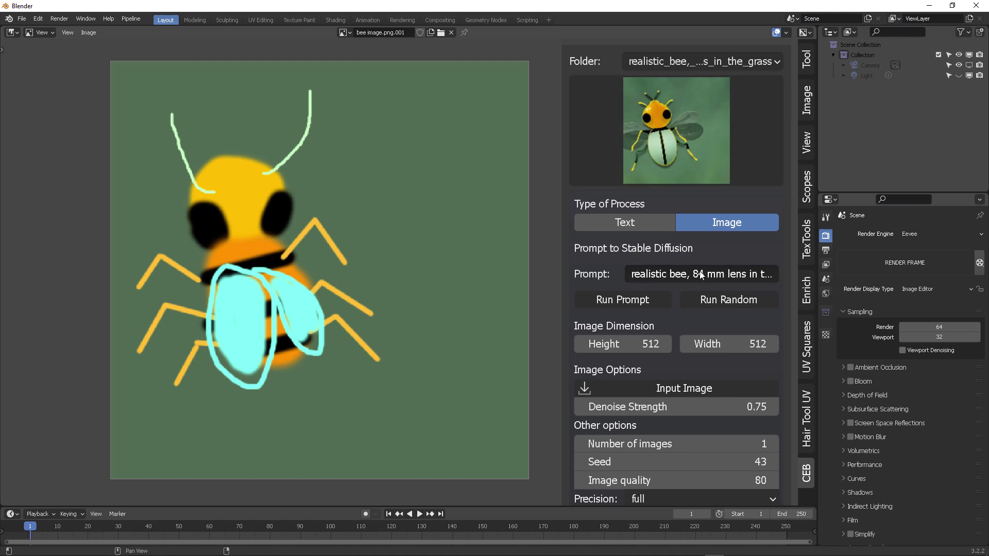
left_click(736, 301)
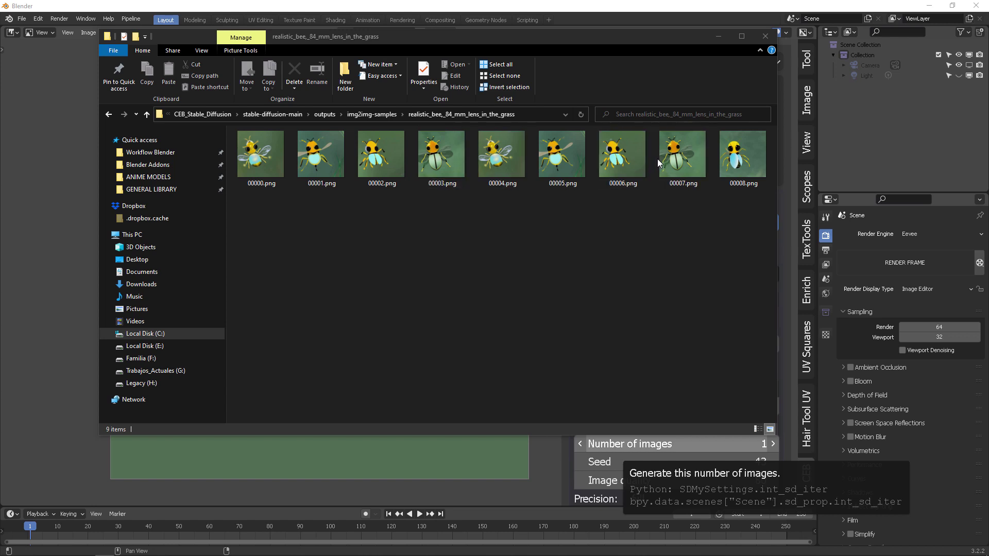
View the new 00008.png bee full size in a viewer, then return to Blender.
left_click(736, 173)
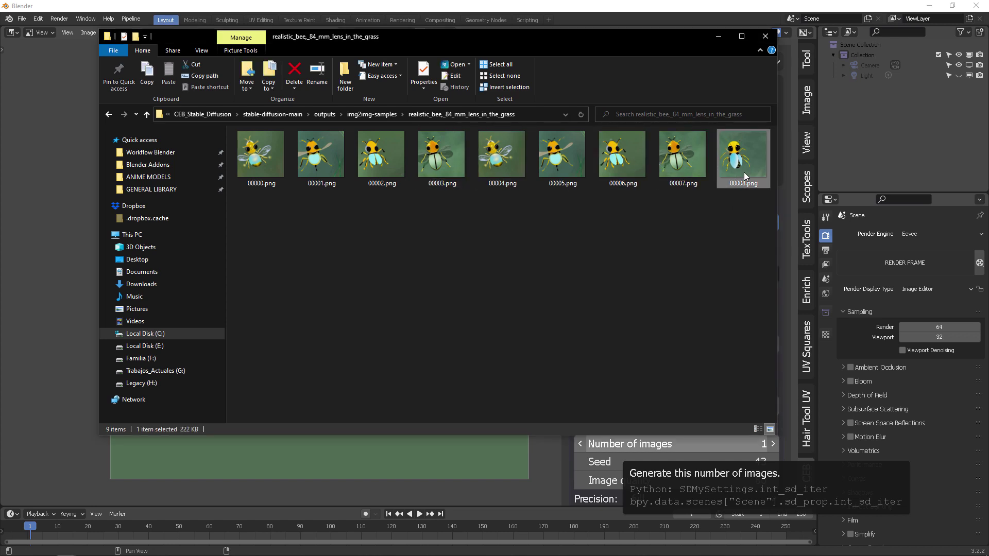
double_click(743, 172)
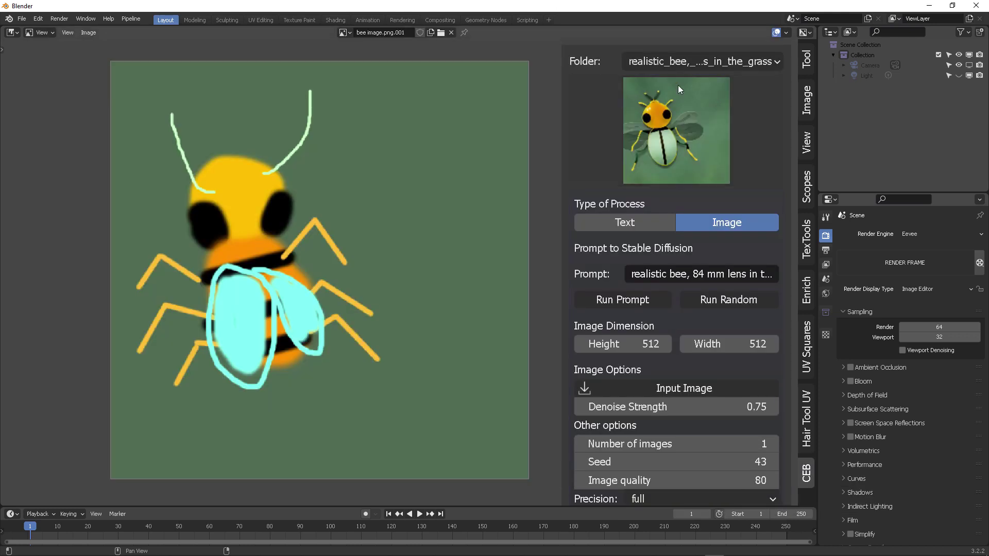
left_click(677, 87)
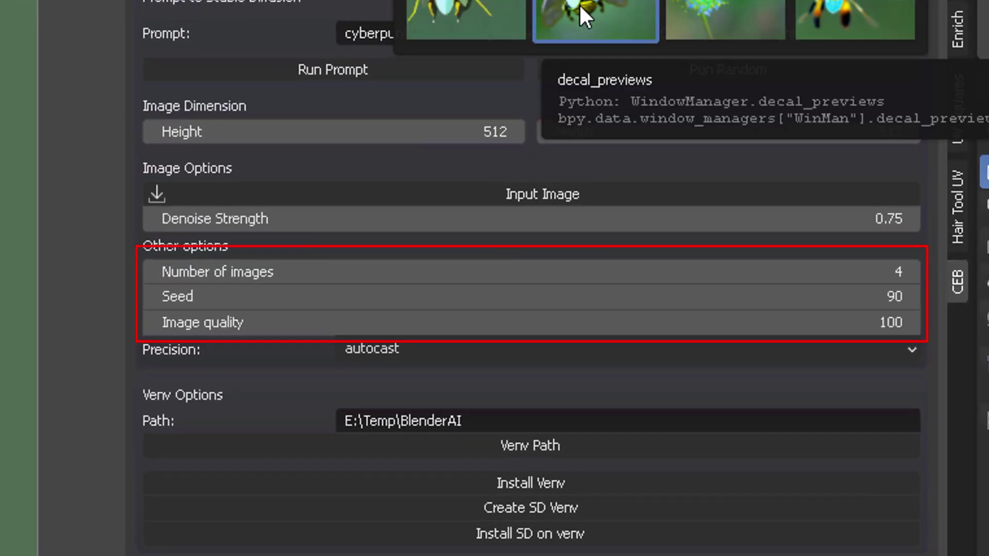
Preview the third, first and then fourth cyberpunk bee variations in the add-on panel.
left_click(581, 6)
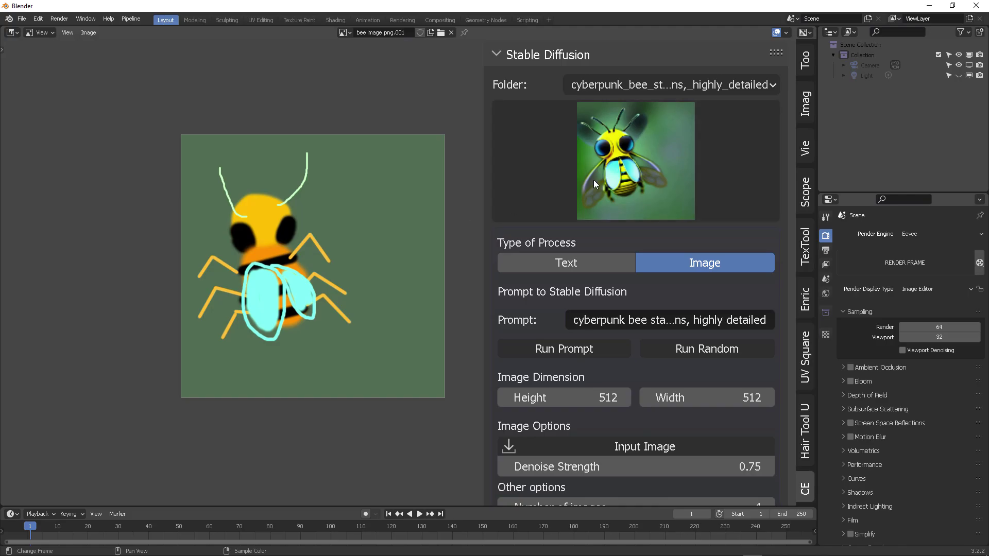
left_click(647, 172)
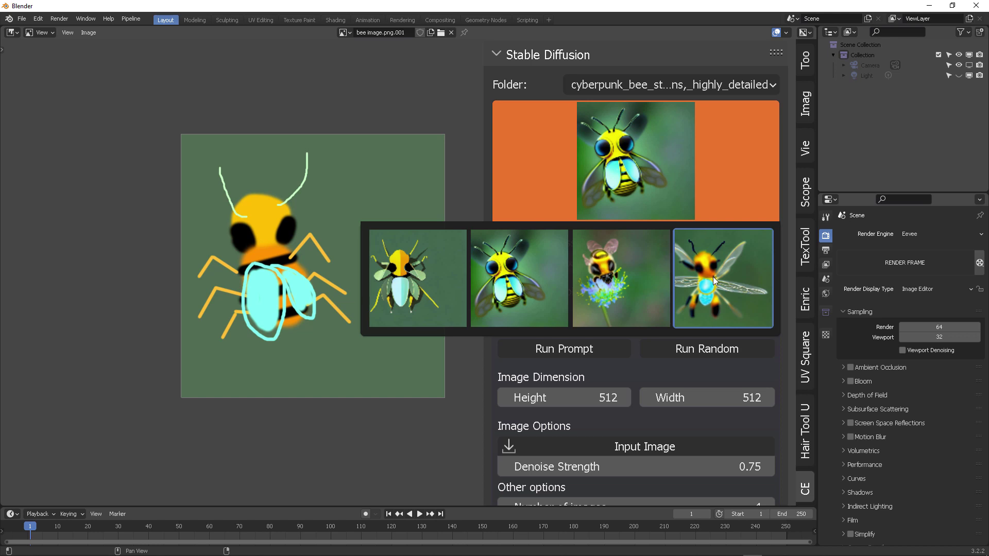
left_click(620, 277)
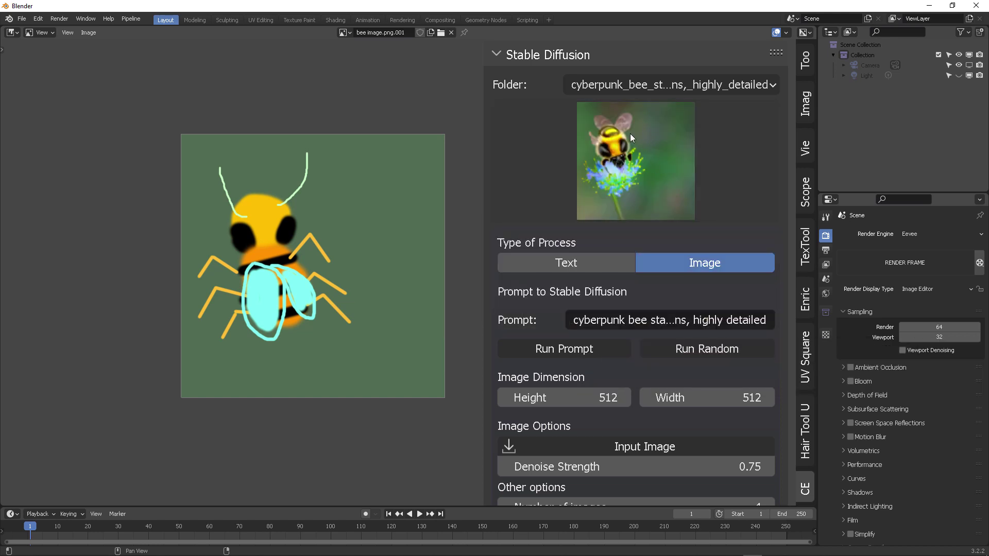
left_click(639, 171)
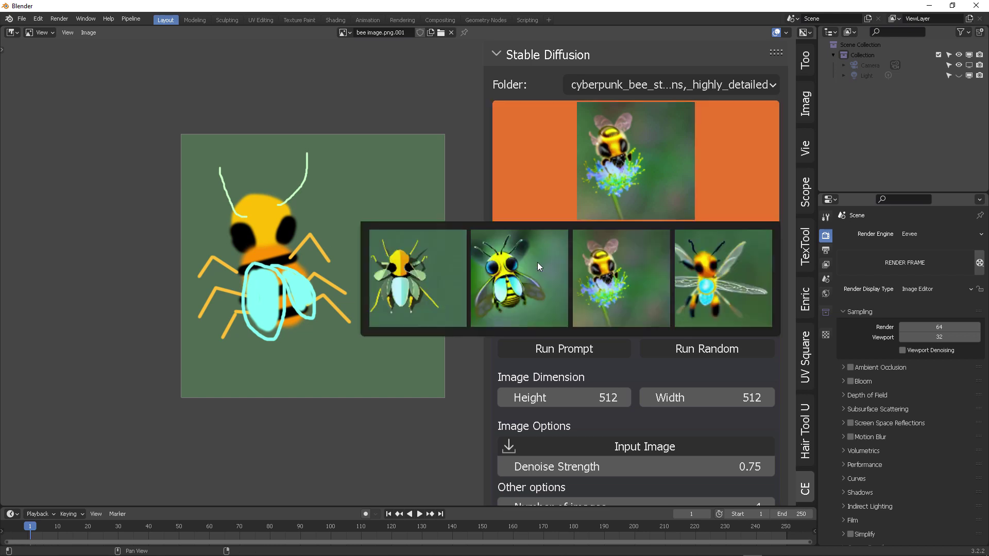
left_click(436, 279)
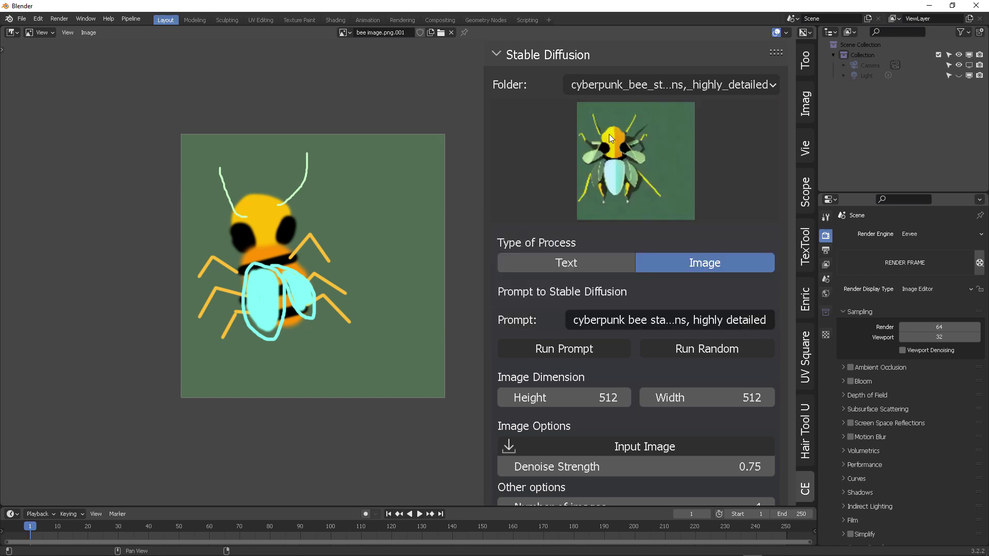
left_click(626, 140)
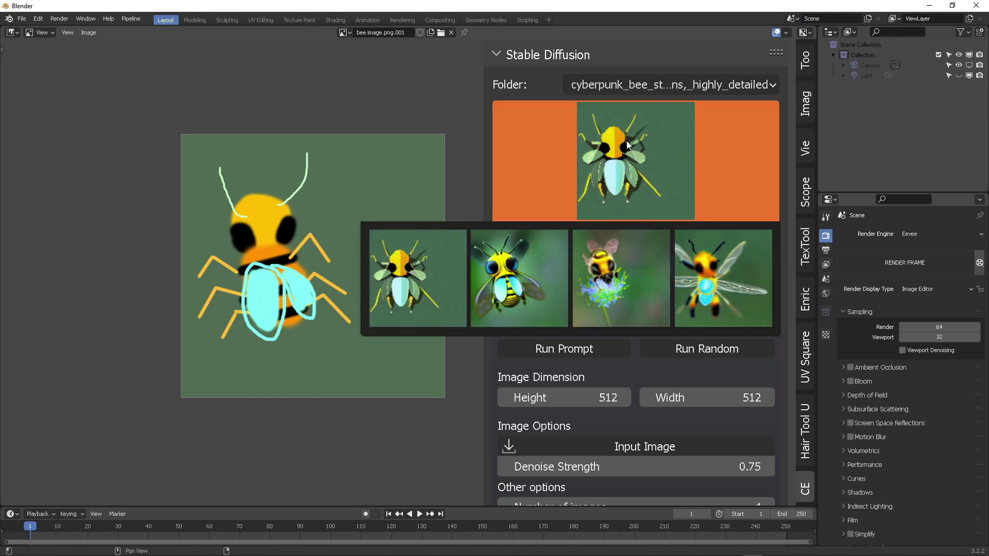
left_click(695, 268)
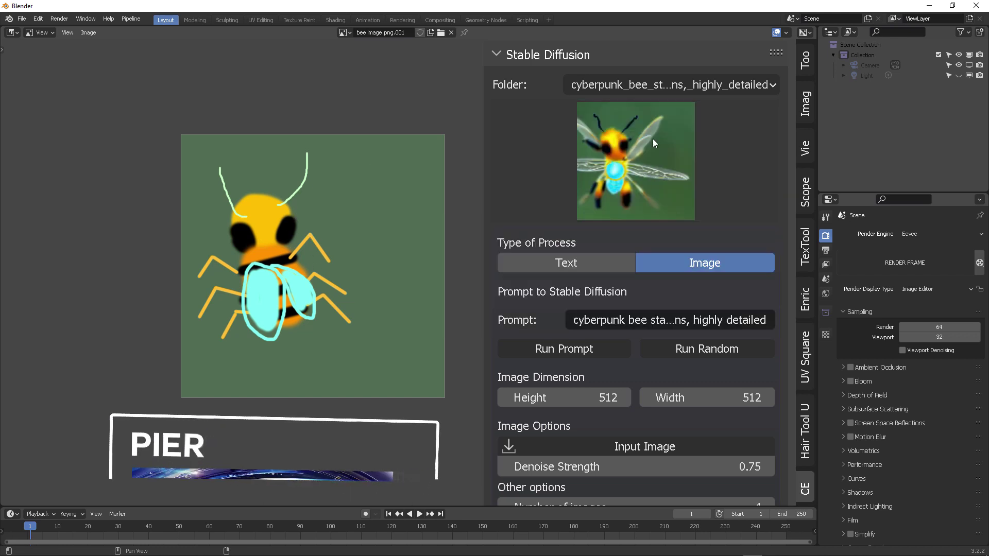
left_click(638, 154)
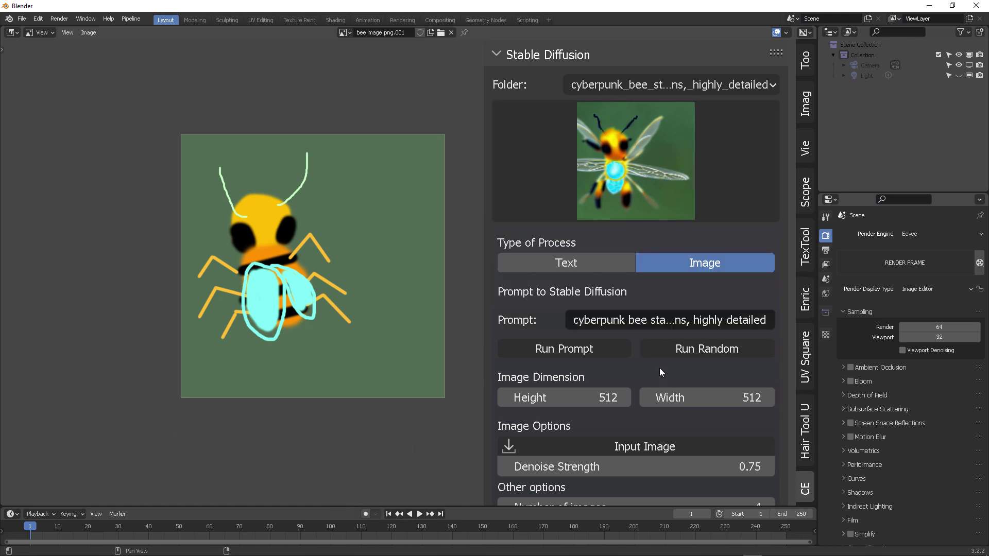
Scroll the CEB panel, reduce its display scale and narrow the Stable Diffusion sidebar.
scroll(660, 368, "down", 5)
scroll(654, 330, "down", 2)
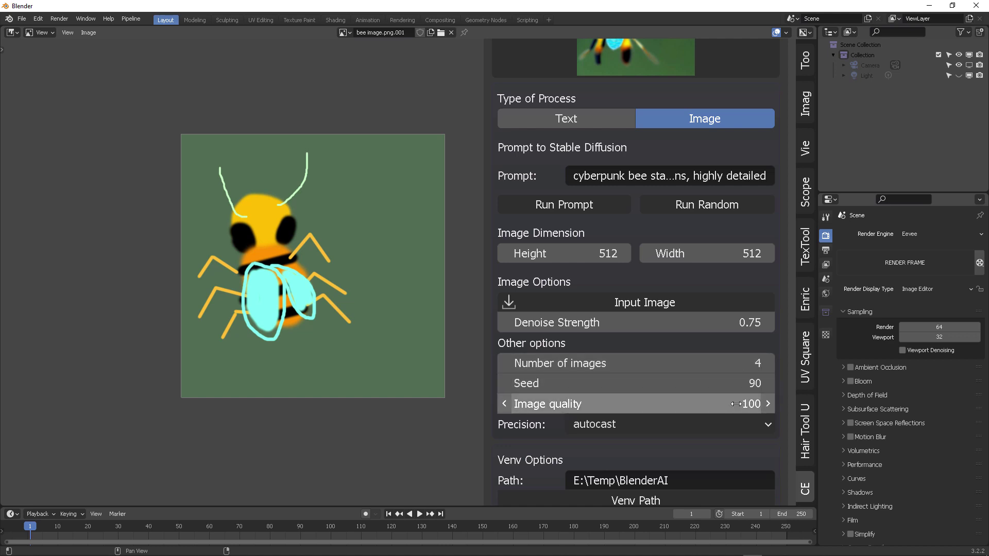
scroll(730, 404, "down", 6)
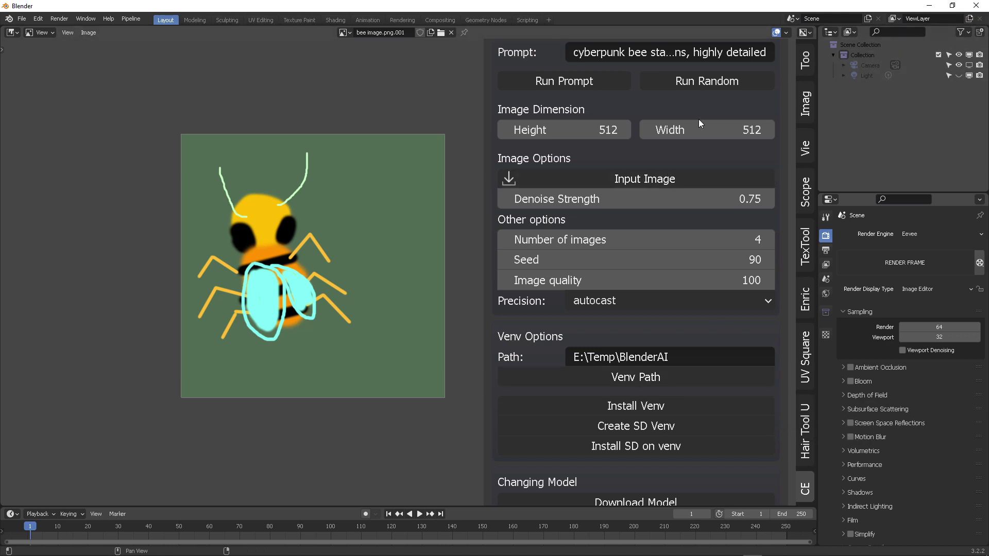
middle_click_drag(666, 154, 692, 235, "ctrl")
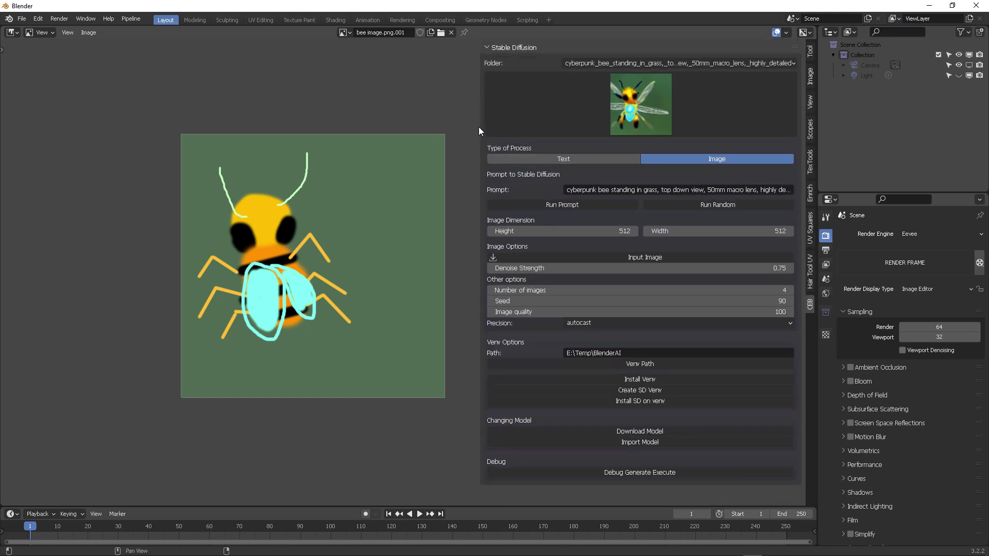
left_click_drag(494, 124, 628, 118)
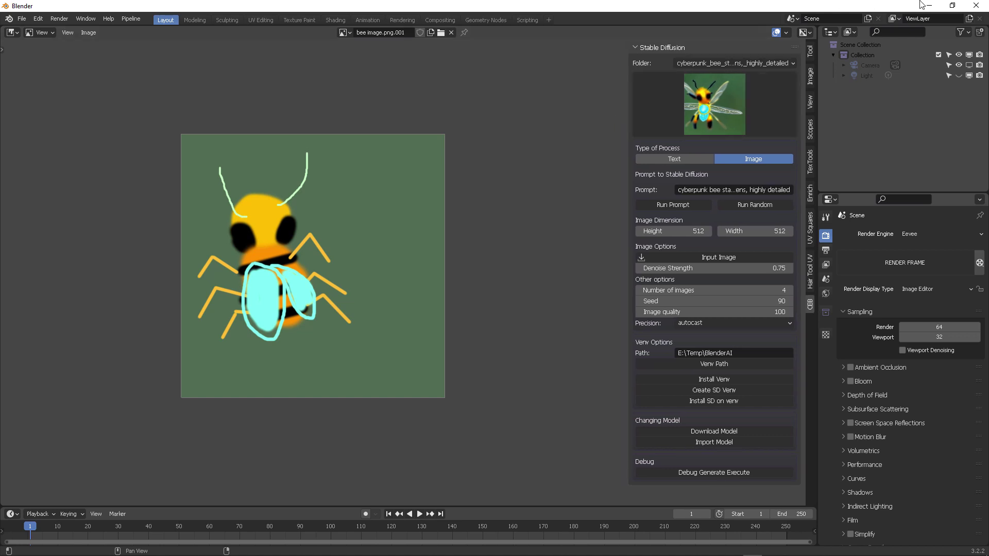